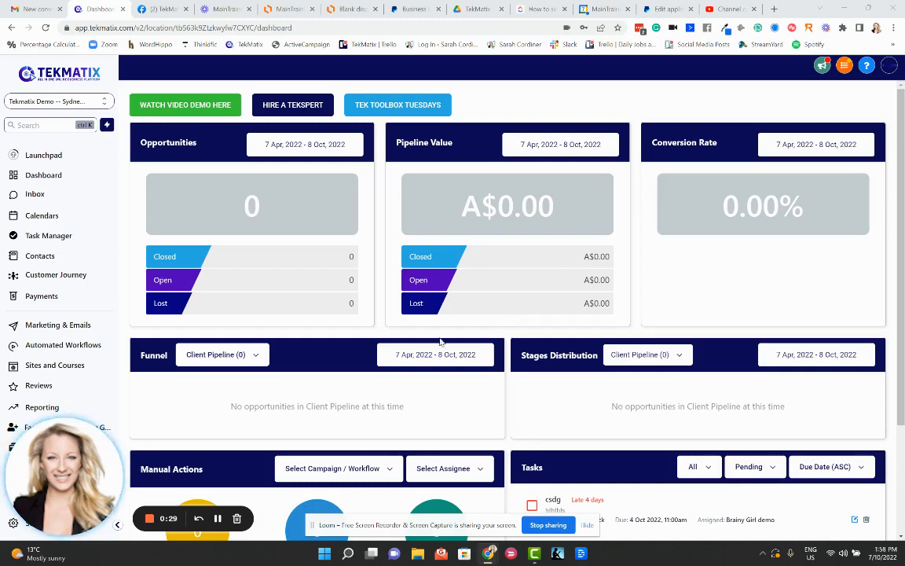
# Step: Open the Domains page in the Tekmatix demo account's settings
pyautogui.moveTo(54, 448); pyautogui.dragTo(160, 440)
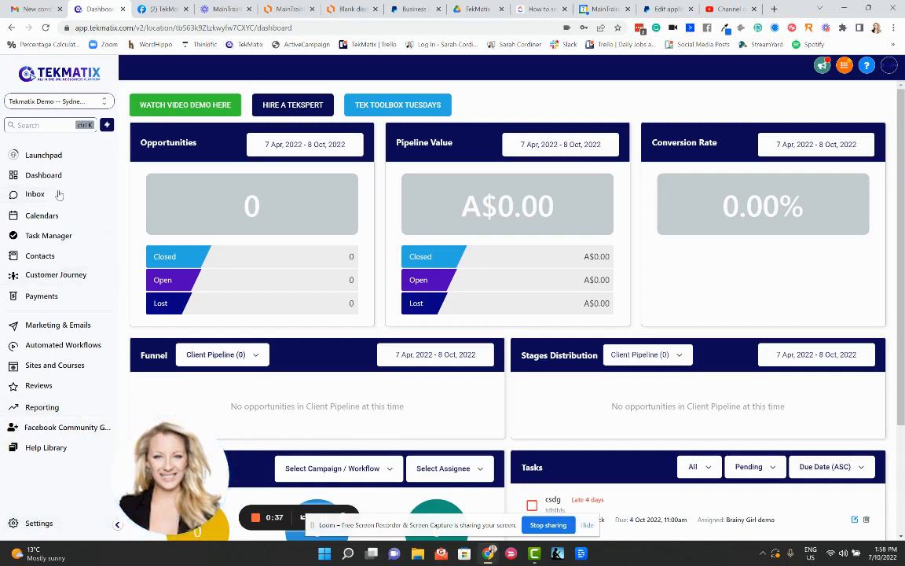
pyautogui.click(38, 525)
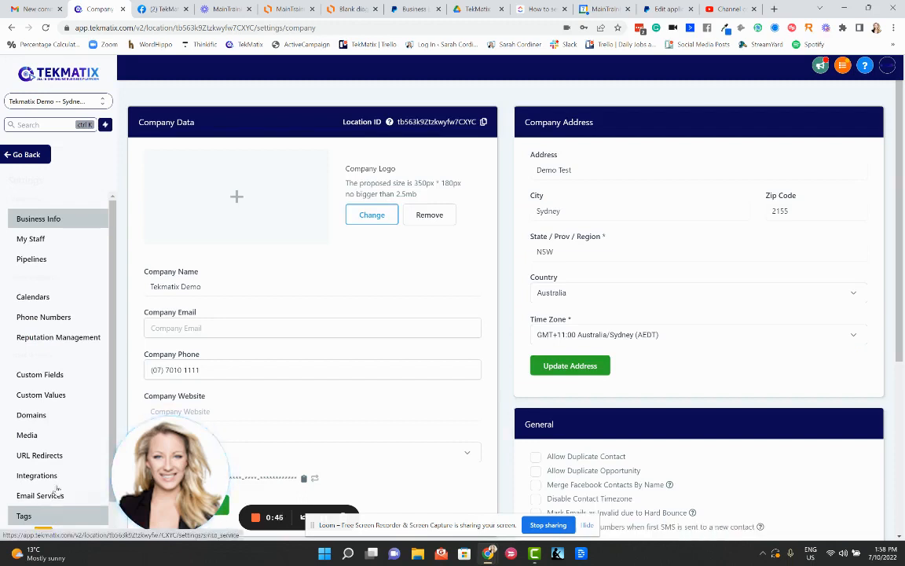
pyautogui.scroll(-1, 70, 256)
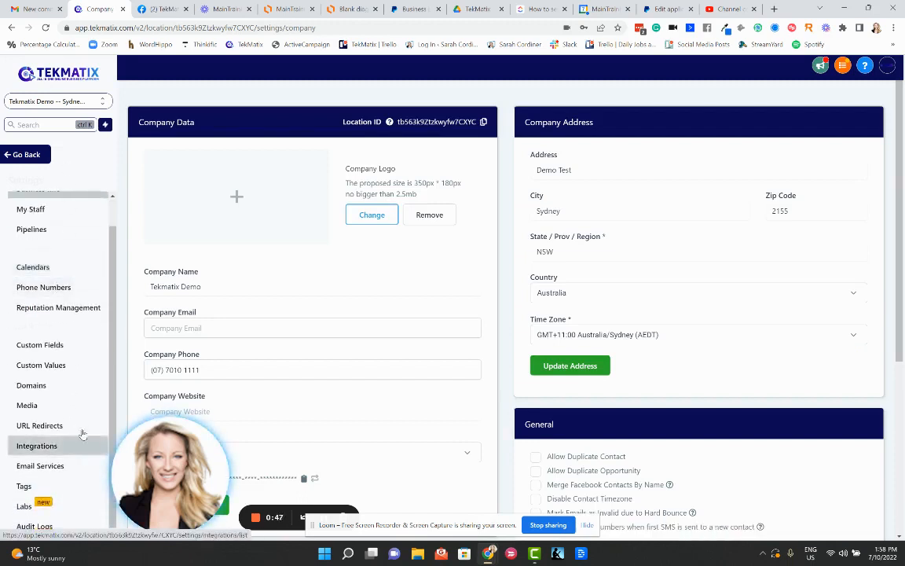
pyautogui.scroll(1, 47, 331)
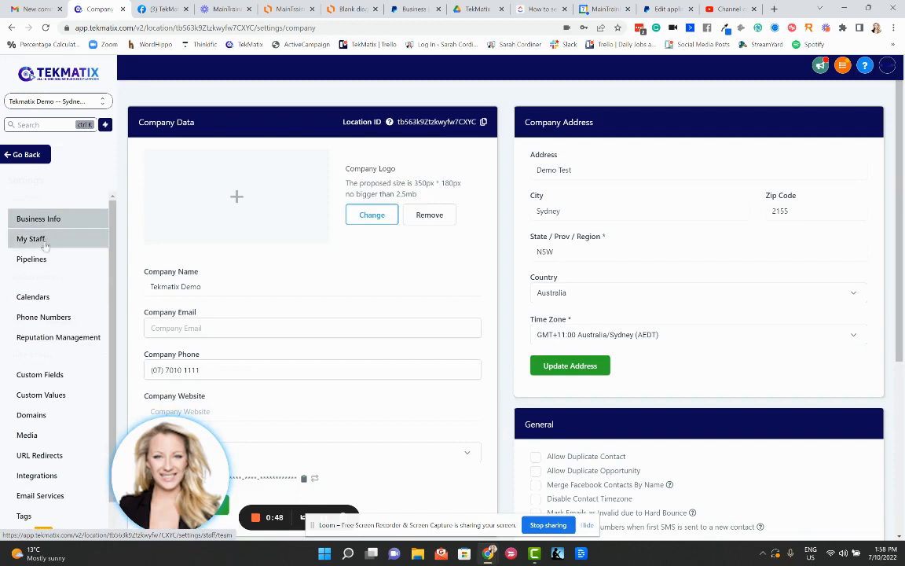
pyautogui.click(32, 415)
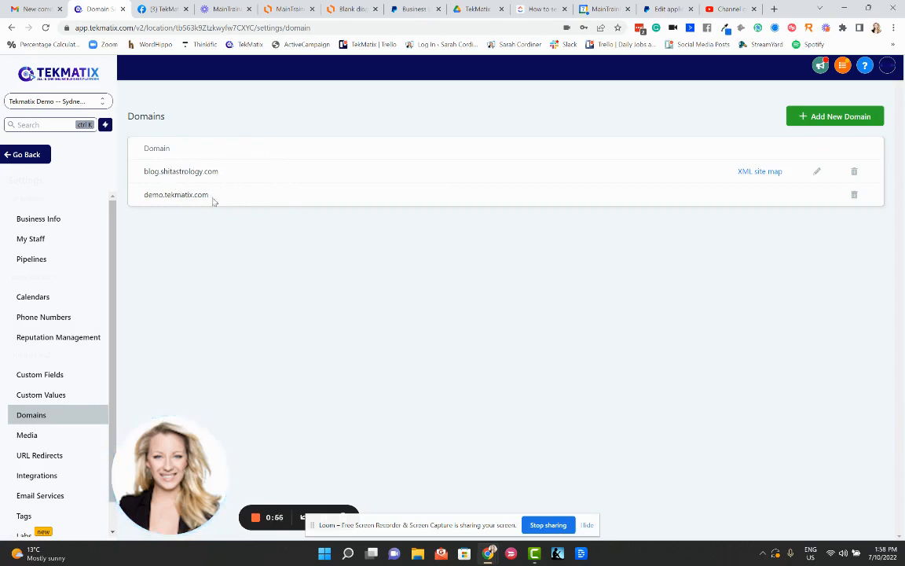
# Step: Open the form for adding a new domain and examine its A record requirement
pyautogui.click(819, 117)
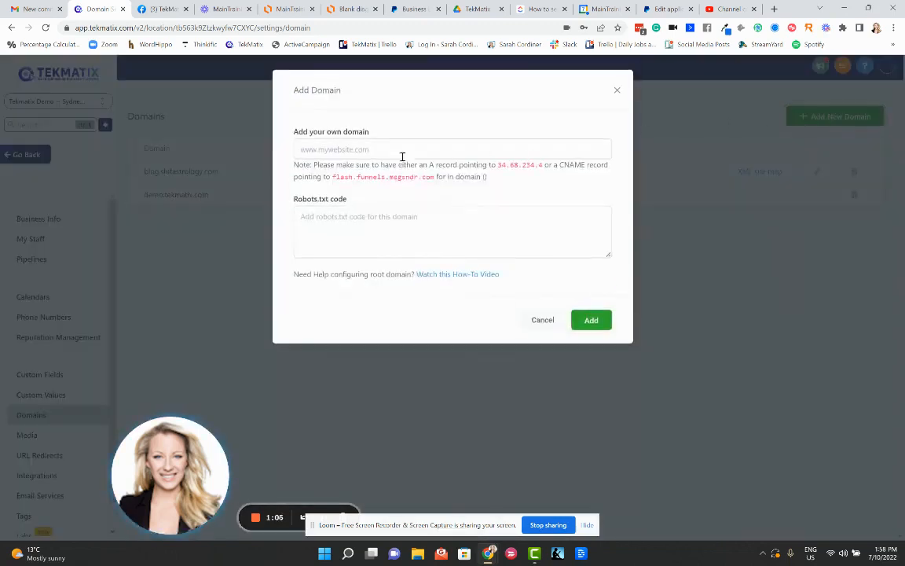
pyautogui.click(338, 151)
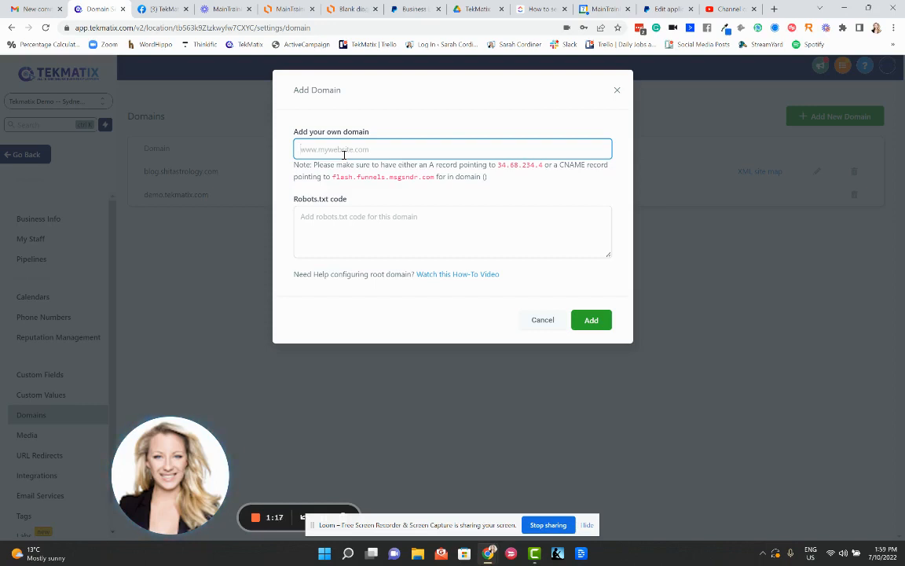
pyautogui.moveTo(428, 165); pyautogui.dragTo(543, 165)
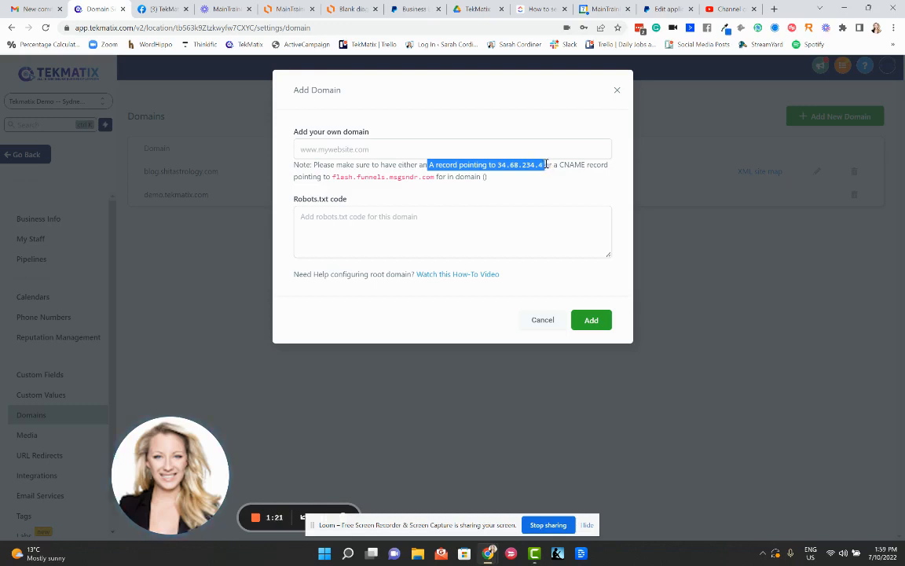
pyautogui.click(558, 168)
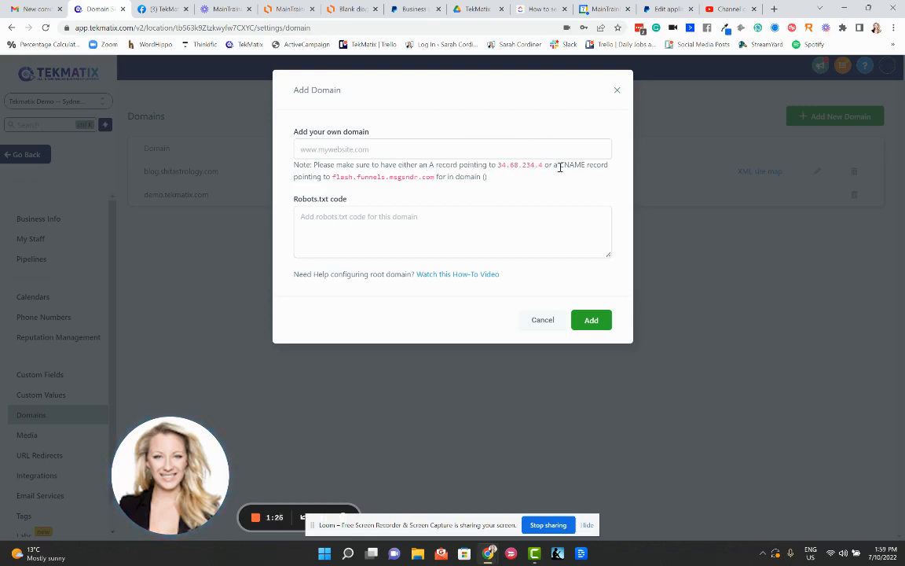
pyautogui.click(475, 150)
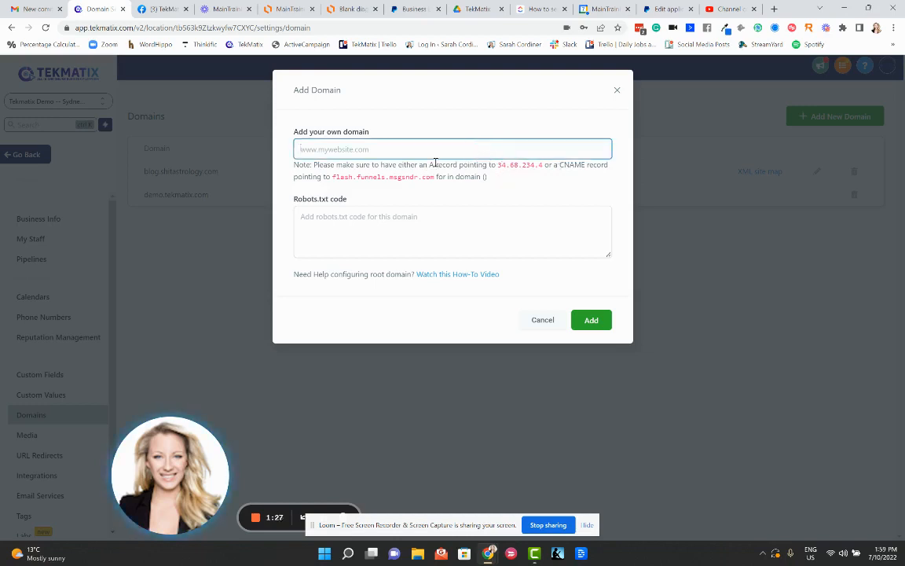
pyautogui.moveTo(429, 165); pyautogui.dragTo(488, 165)
pyautogui.click(544, 178)
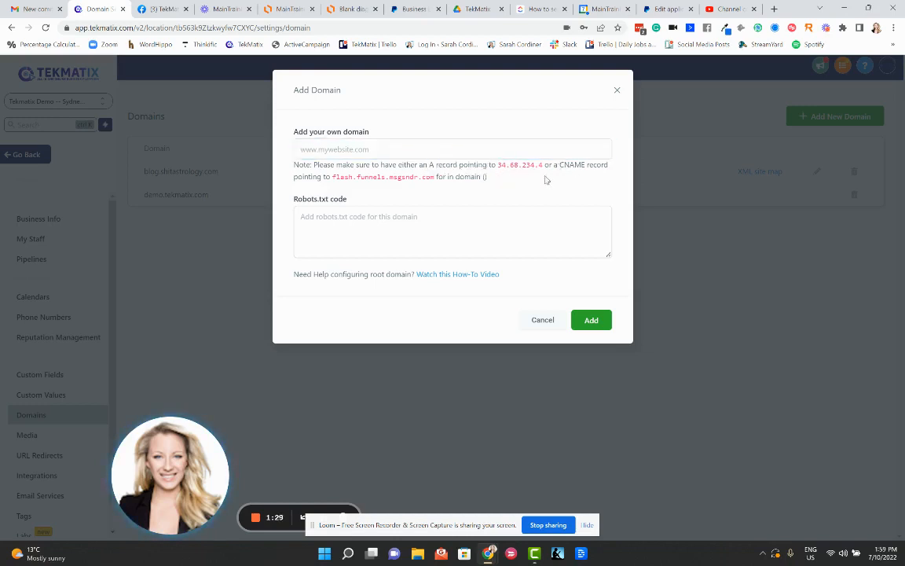
# Step: Examine the CNAME record requirement for the new domain, and close the form without adding anything
pyautogui.moveTo(559, 164)
pyautogui.mouseDown()
pyautogui.moveTo(586, 176)
pyautogui.moveTo(571, 176)
pyautogui.mouseUp()
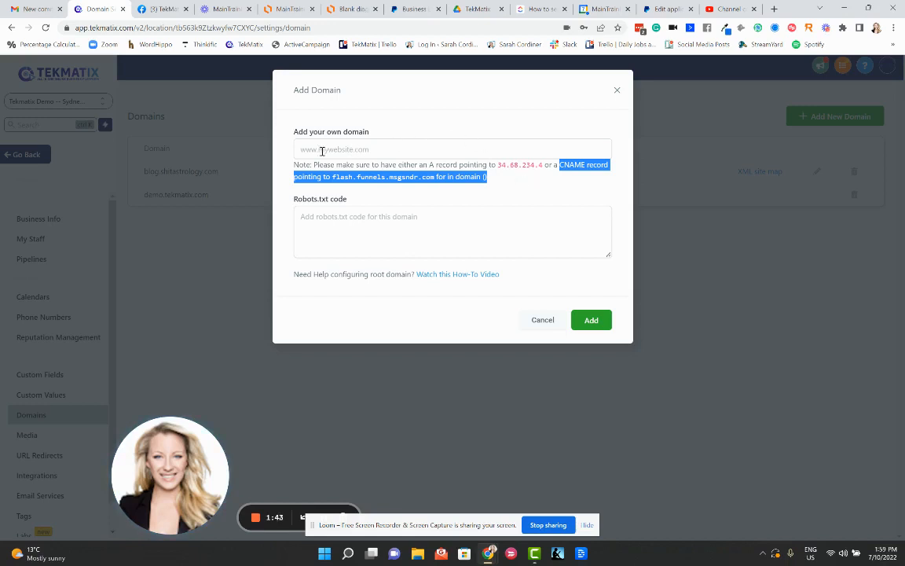
pyautogui.click(517, 181)
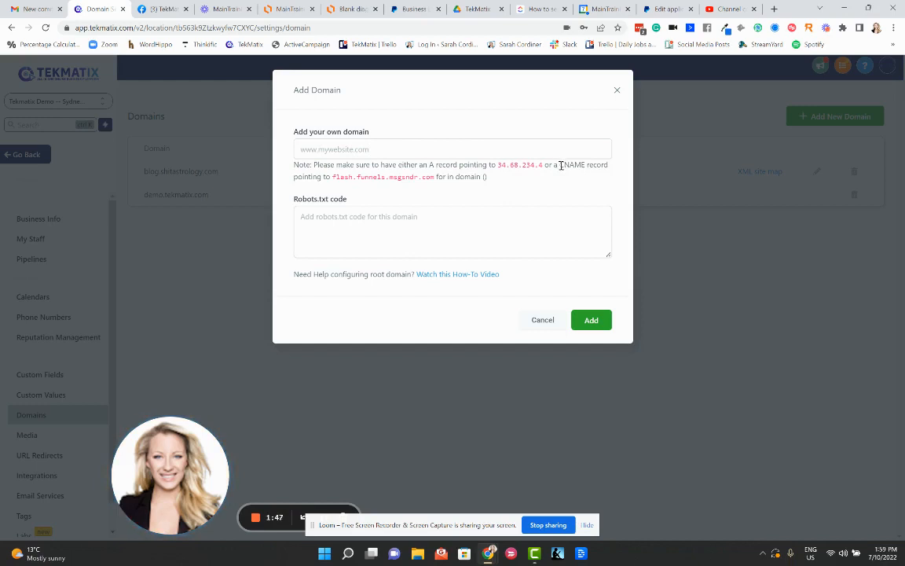
pyautogui.moveTo(560, 164); pyautogui.dragTo(597, 176)
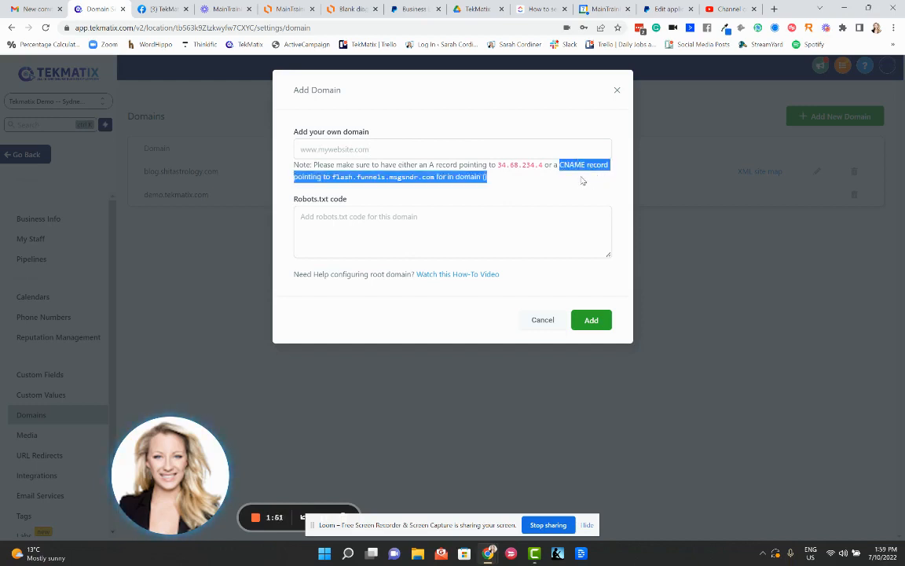
pyautogui.click(569, 186)
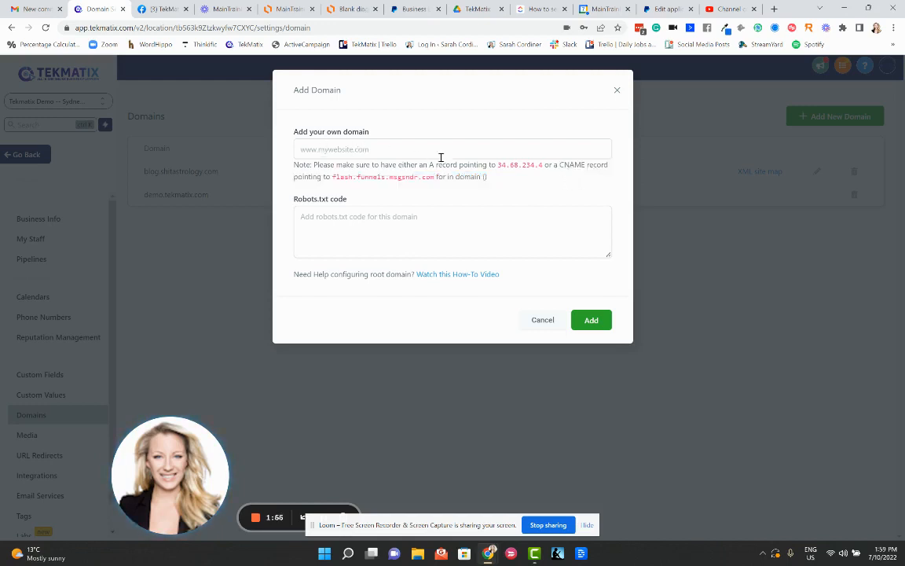
pyautogui.click(617, 90)
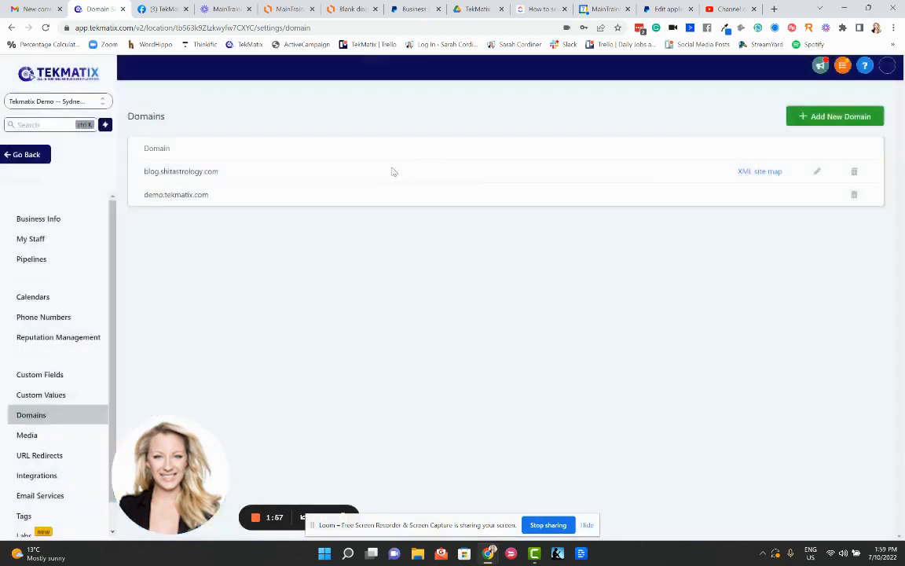
pyautogui.doubleClick(213, 196)
pyautogui.click(166, 197)
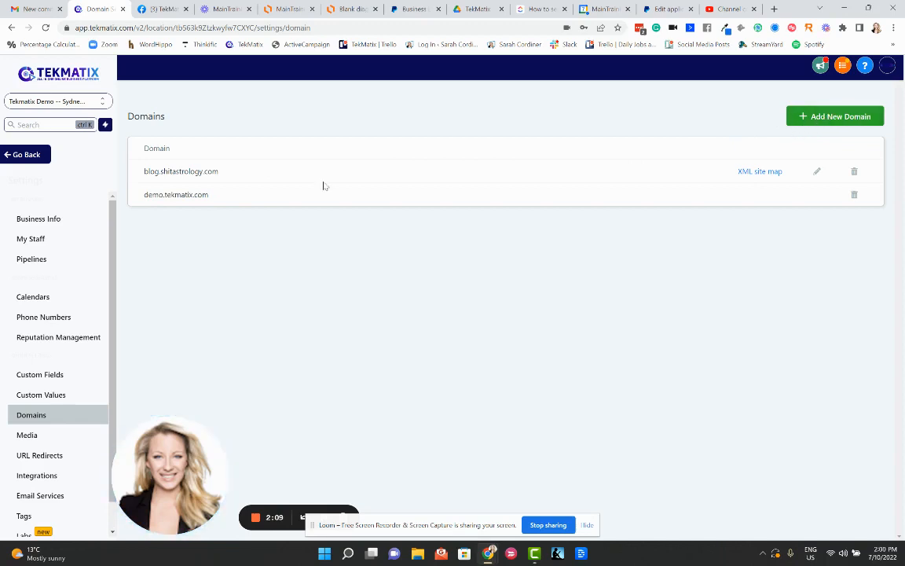
# Step: Leave the account settings and open the Custom Domains settings for memberships and courses under Sites and Courses
pyautogui.click(26, 155)
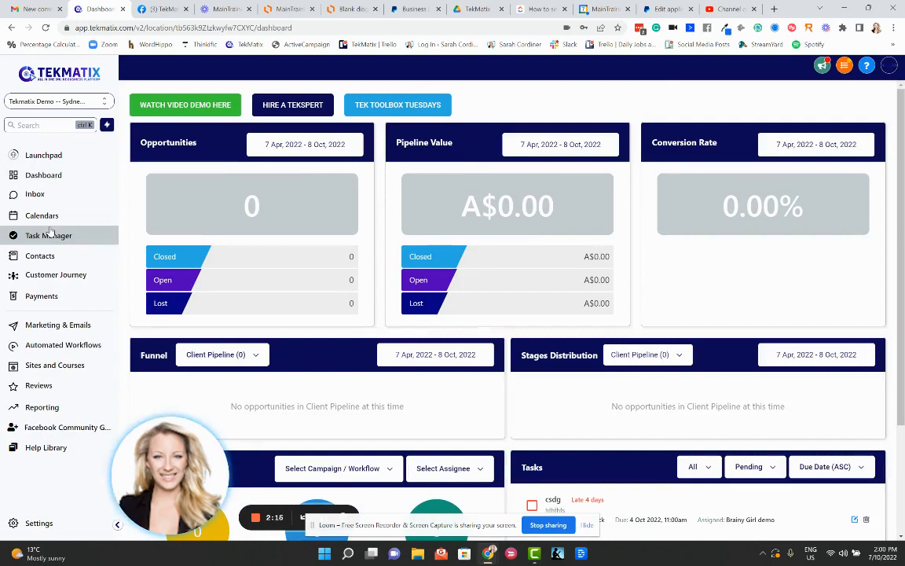
pyautogui.click(37, 365)
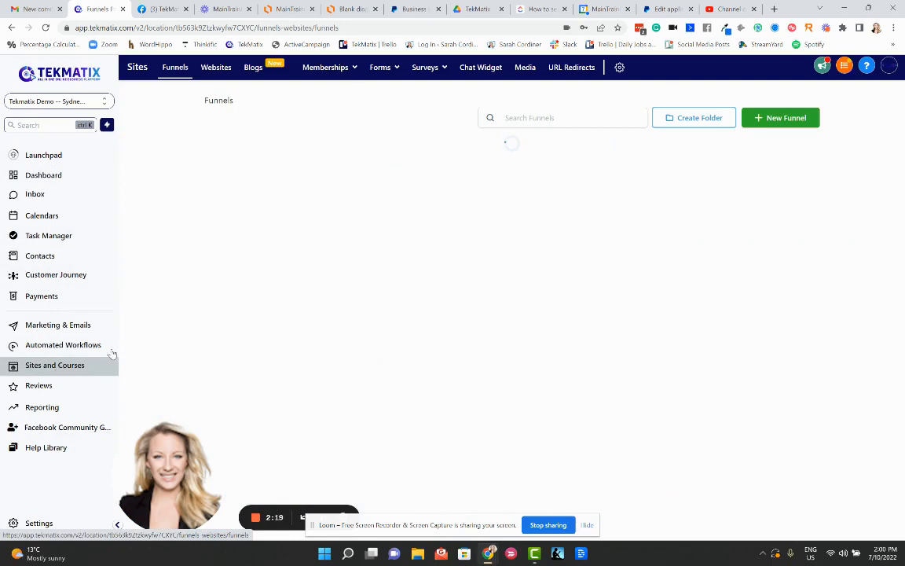
pyautogui.moveTo(370, 71)
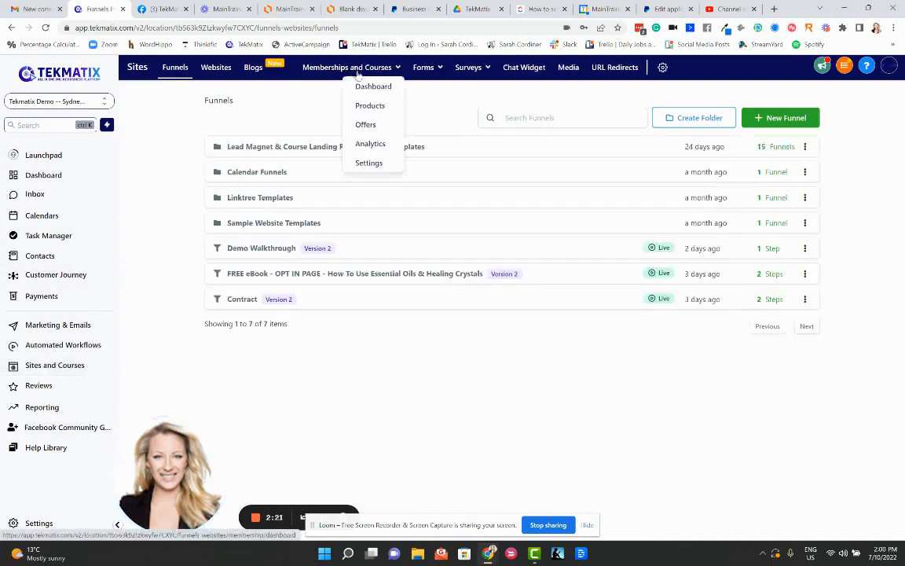
pyautogui.click(375, 165)
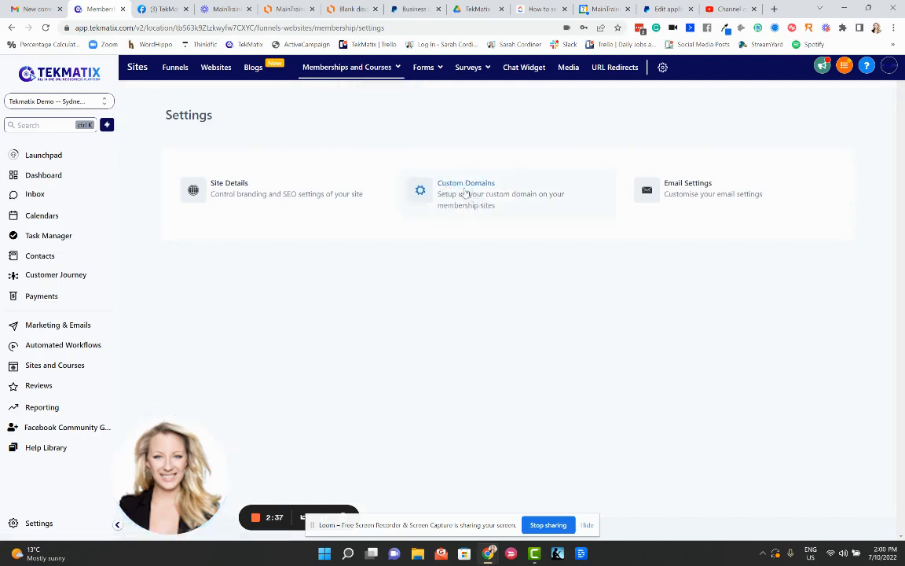
pyautogui.click(464, 195)
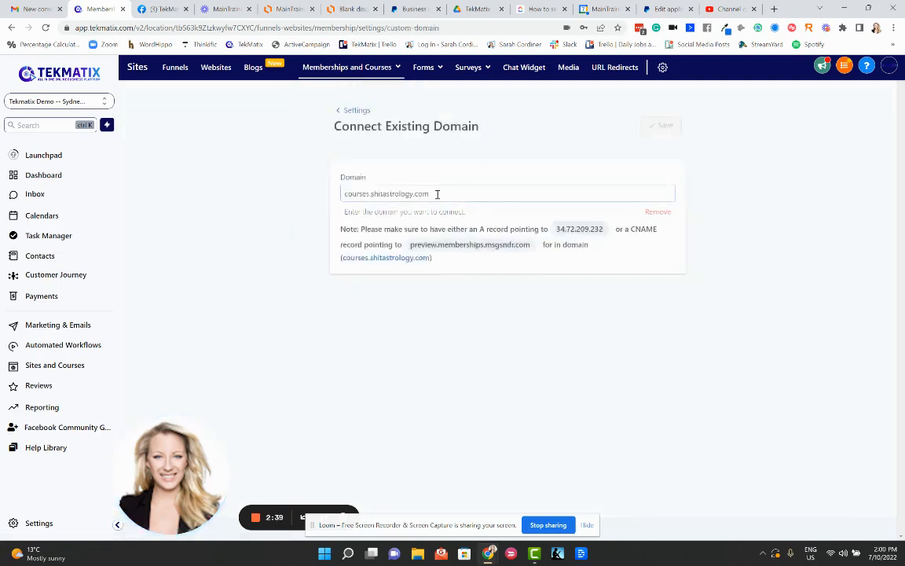
# Step: Clear the existing domain from the Domain field of the membership site's custom domain settings
pyautogui.moveTo(436, 194); pyautogui.dragTo(326, 200)
pyautogui.press('BackSpace')
pyautogui.press('BackSpace')
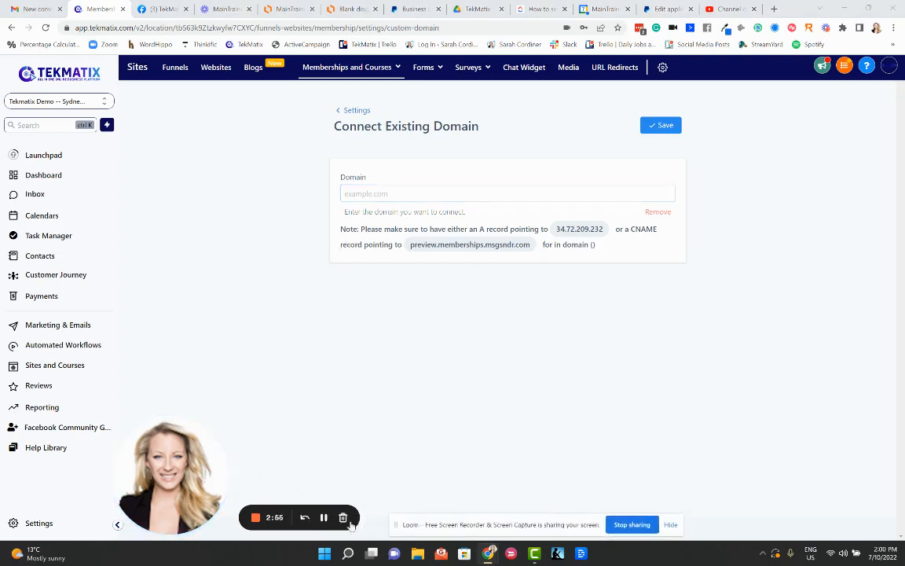
pyautogui.click(324, 518)
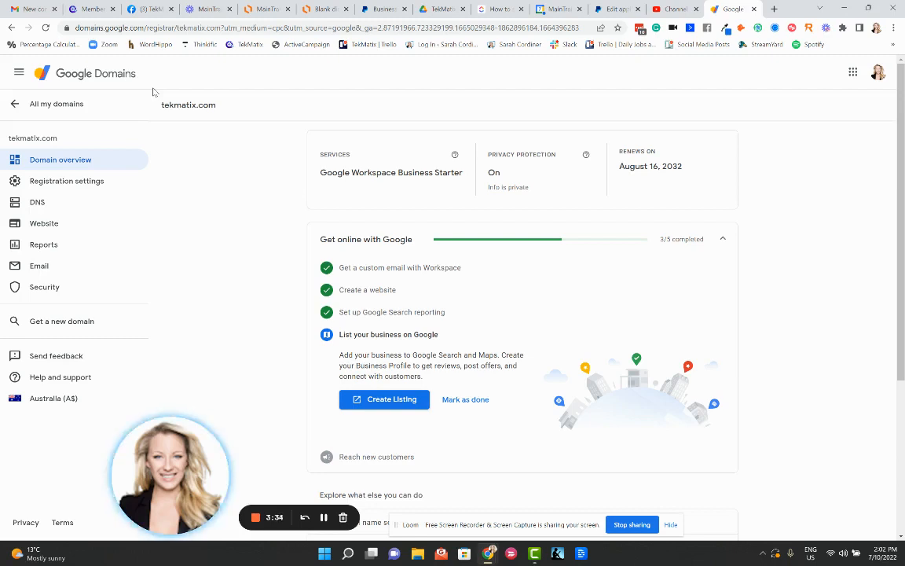
# Step: In Google Domains, open the DNS settings of tekmatix.com and examine its custom resource records
pyautogui.click(45, 205)
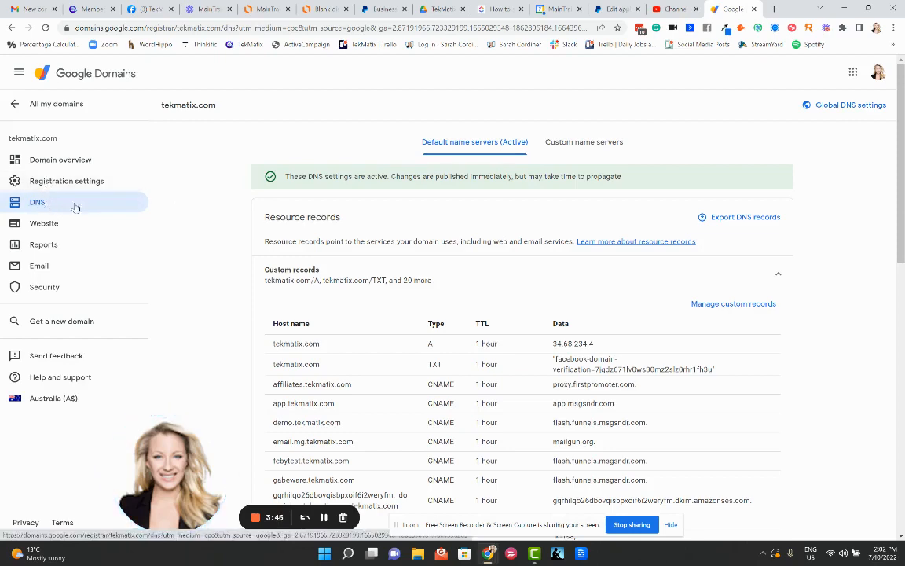
pyautogui.scroll(-1, 306, 222)
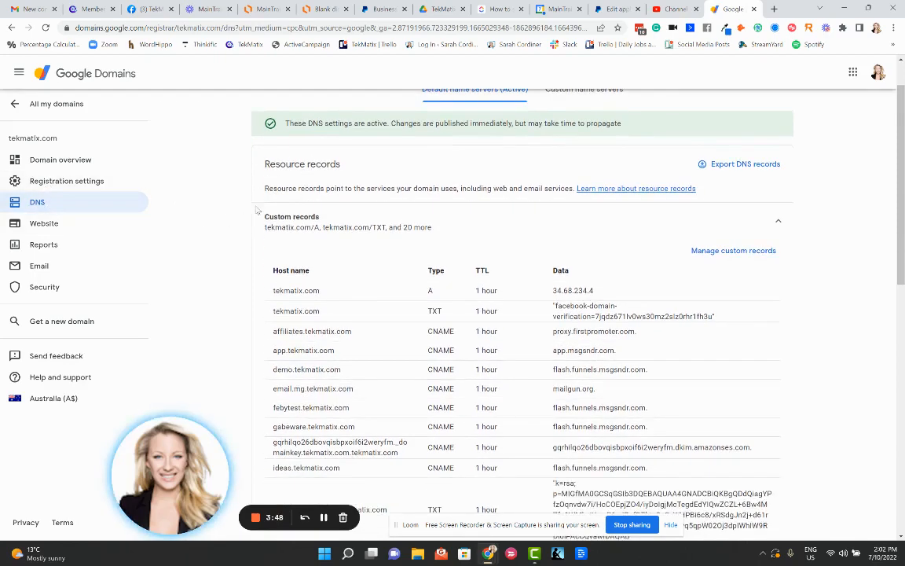
pyautogui.scroll(-1, 283, 212)
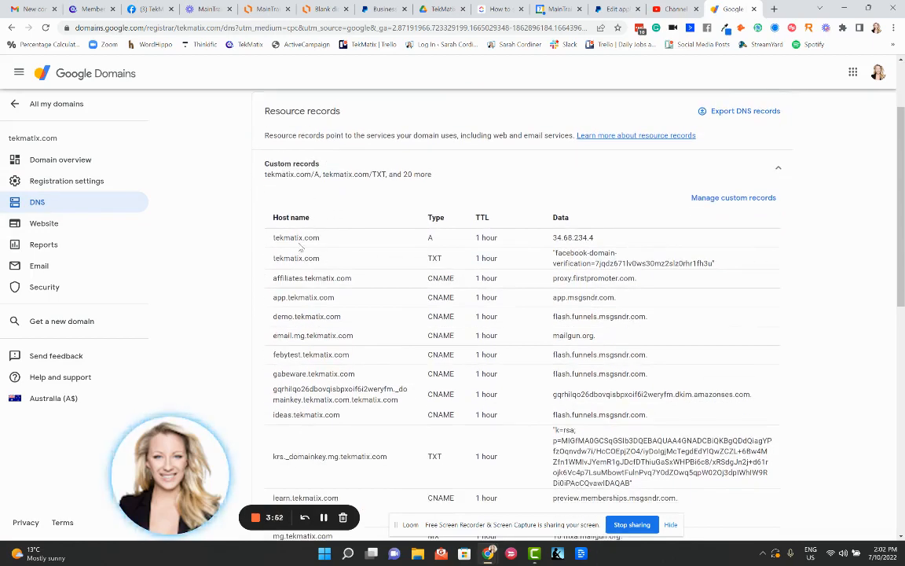
pyautogui.scroll(-2, 311, 388)
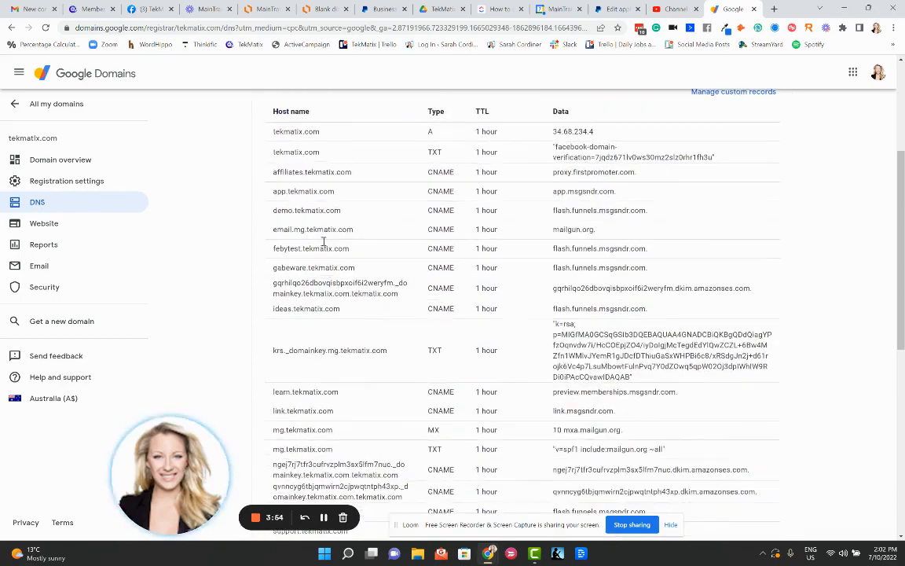
pyautogui.scroll(-5, 330, 293)
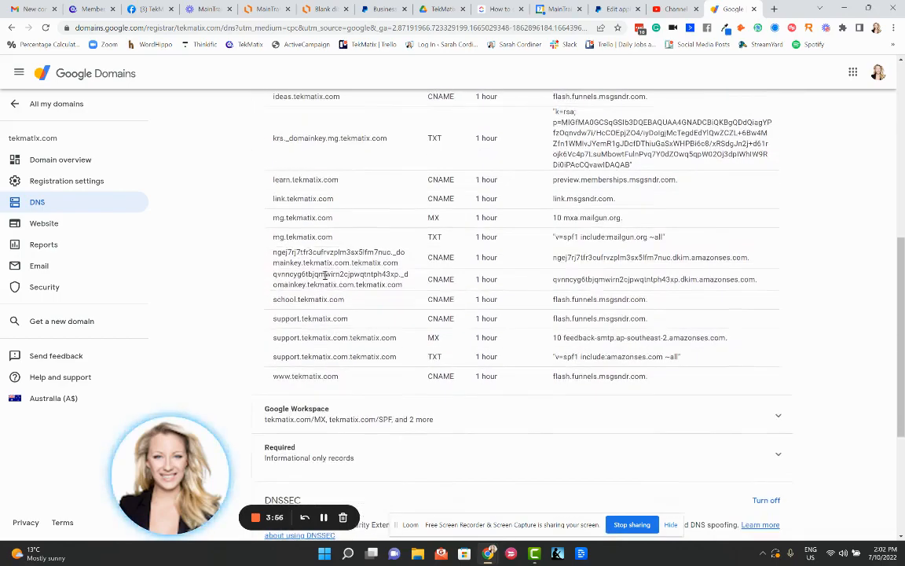
pyautogui.scroll(-3, 318, 256)
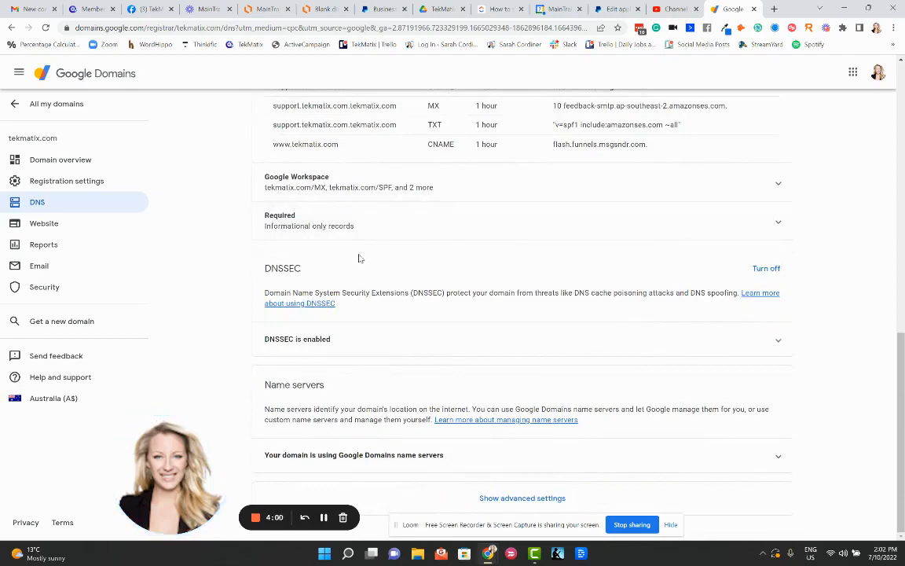
pyautogui.scroll(3, 360, 257)
pyautogui.scroll(5, 355, 252)
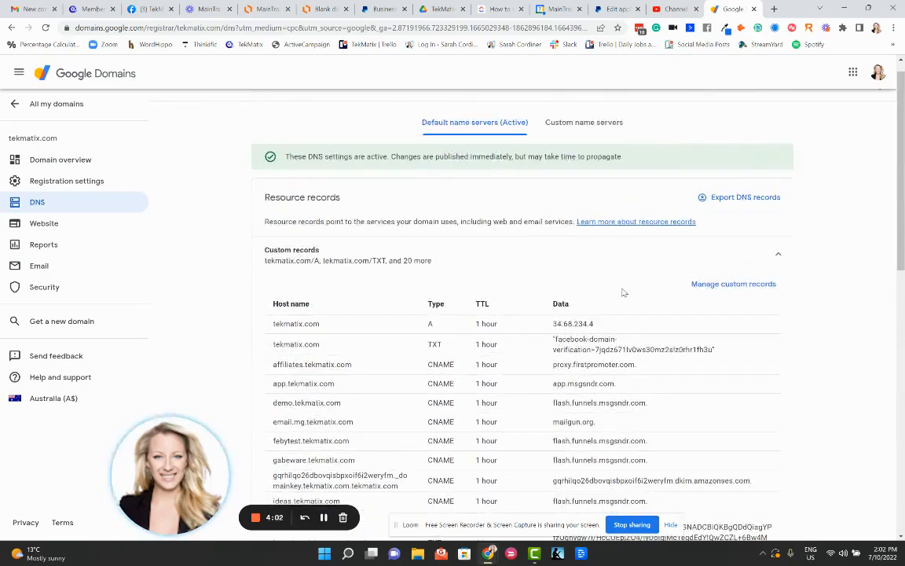
# Step: Open the custom records of tekmatix.com for editing and place the cursor in the A record's host name
pyautogui.click(724, 285)
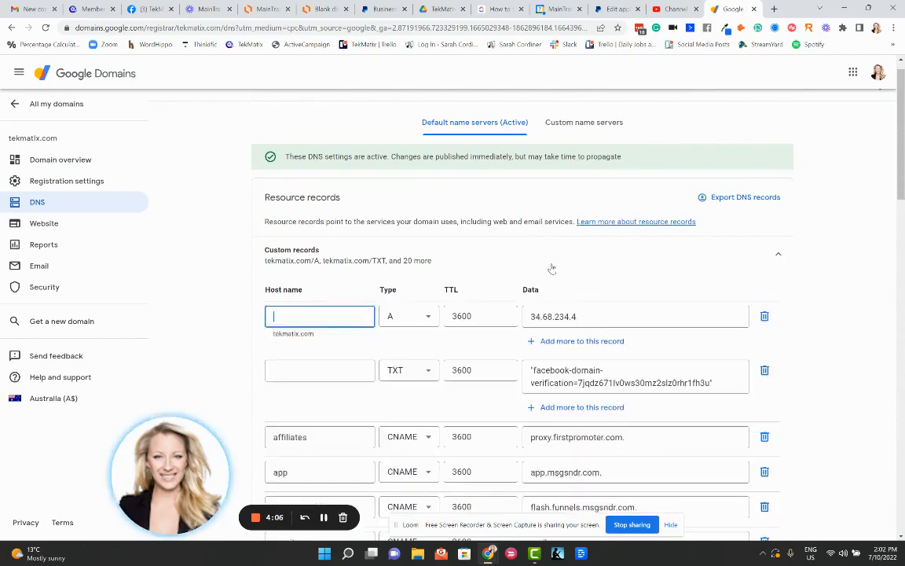
pyautogui.scroll(-1, 516, 262)
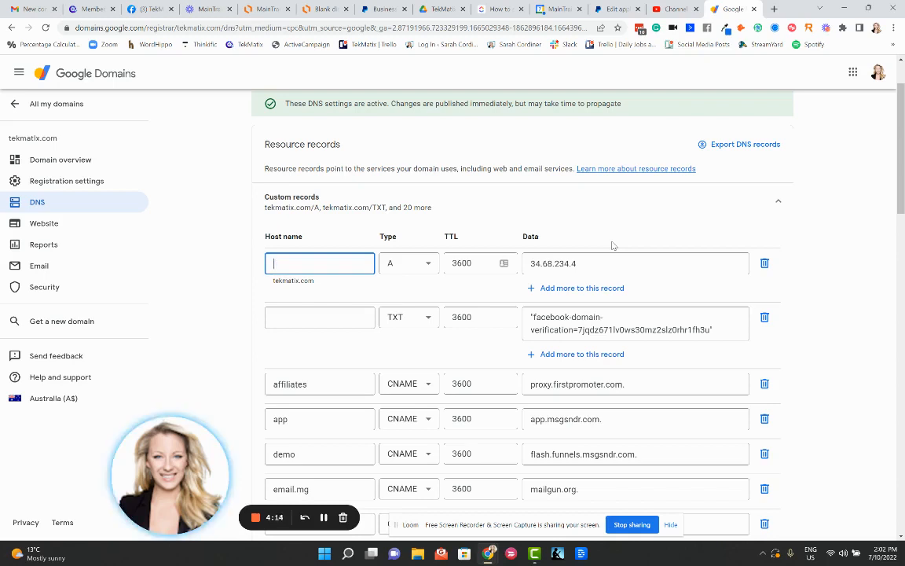
pyautogui.click(289, 283)
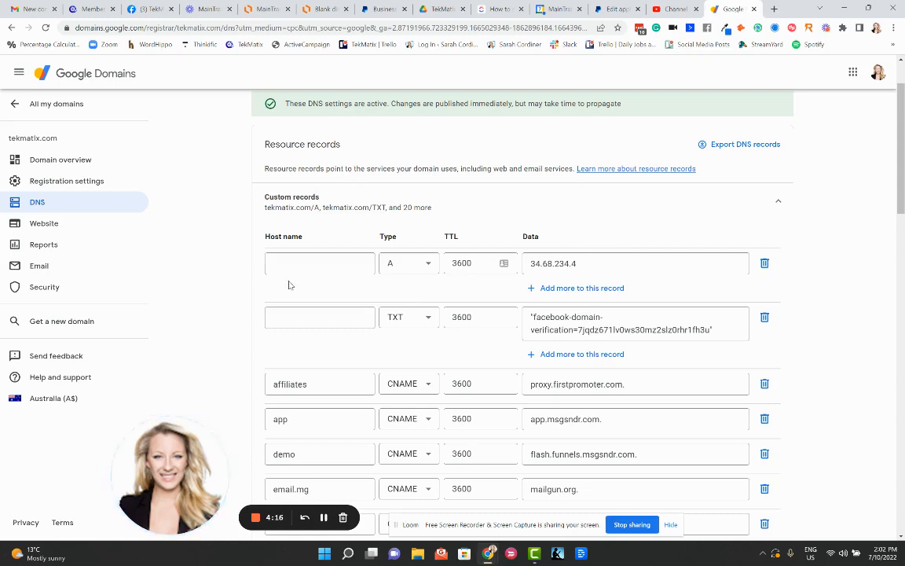
pyautogui.click(297, 259)
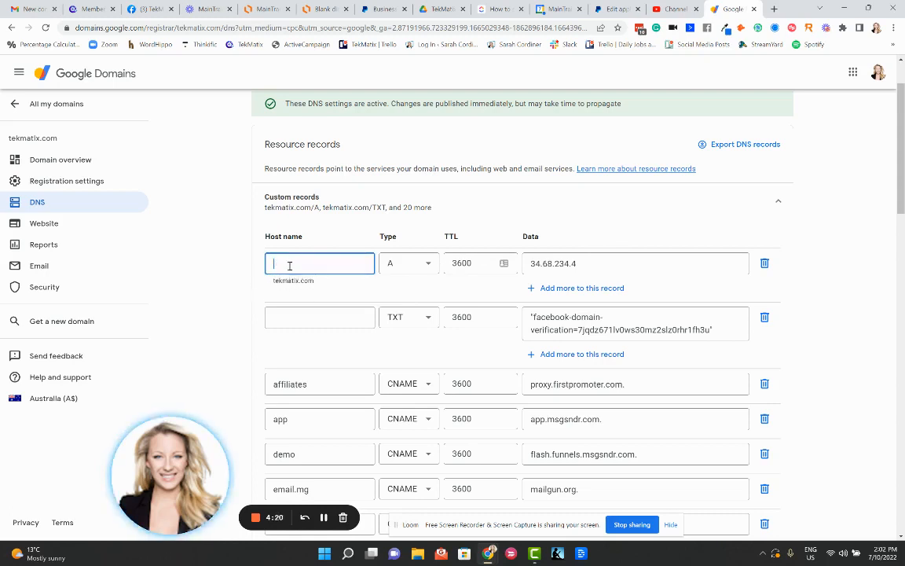
# Step: Set the first custom record's host name to courses and its record type to CNAME
pyautogui.write('courses')
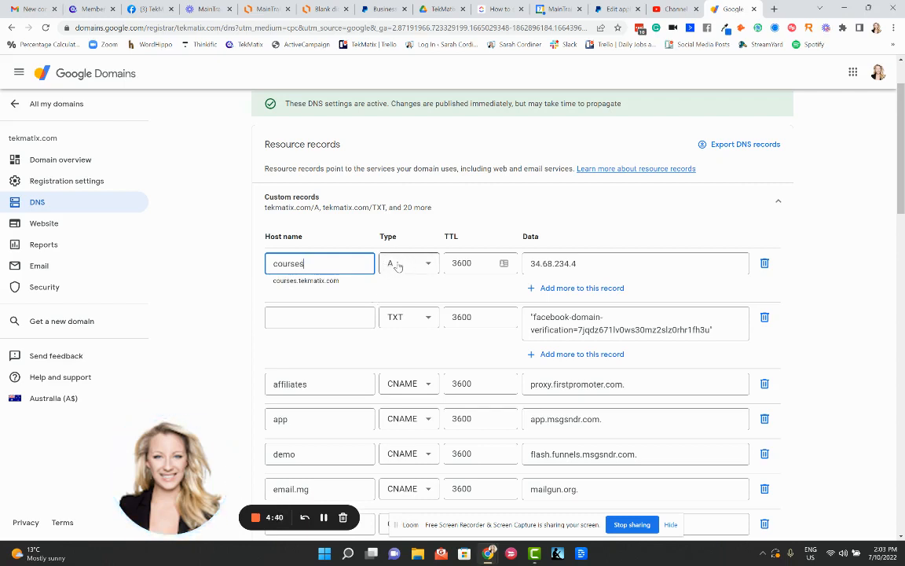
pyautogui.click(429, 267)
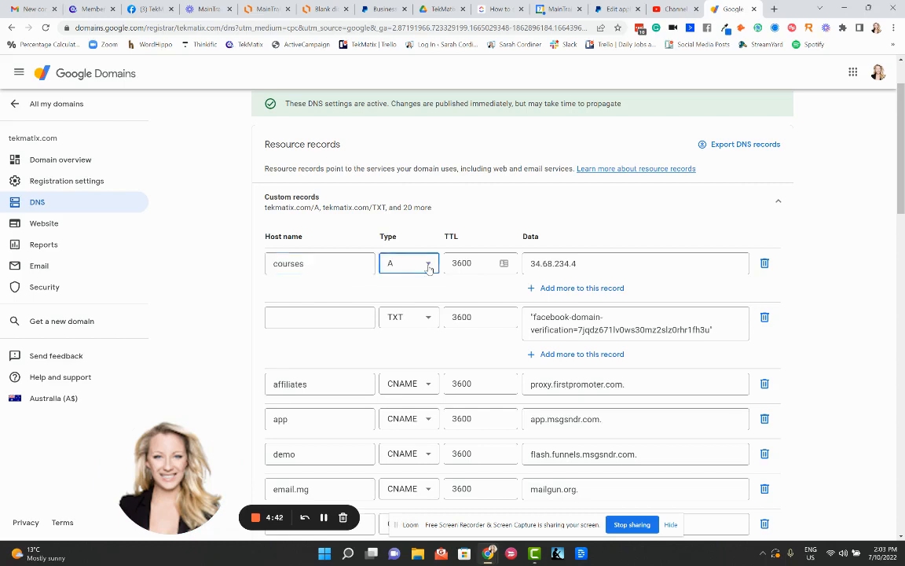
pyautogui.click(429, 267)
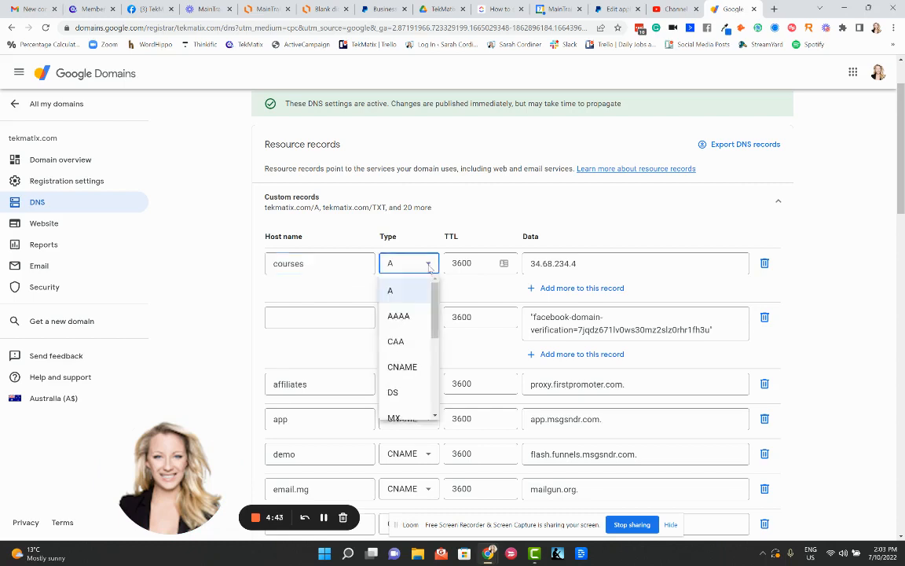
pyautogui.click(404, 368)
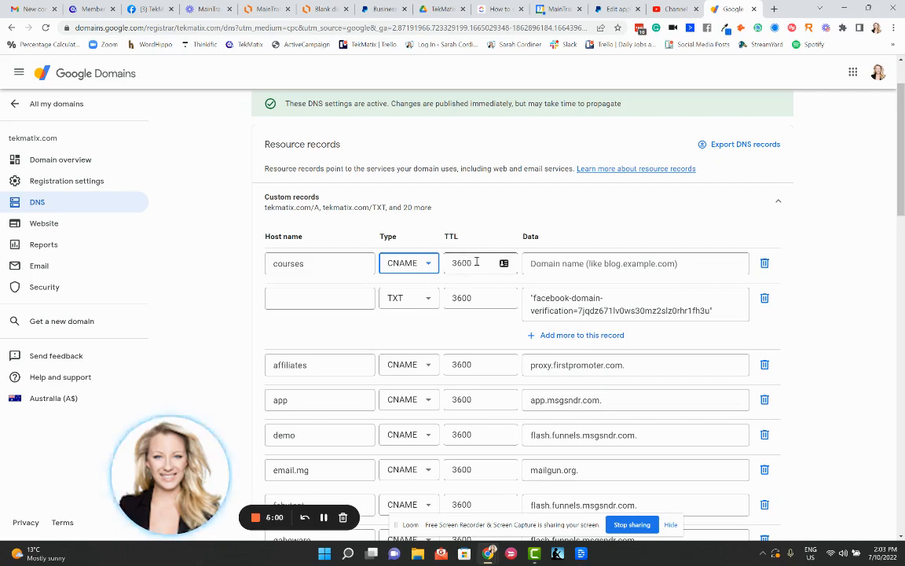
# Step: Copy the CNAME target preview.memberships.msgsndr.com from the Tekmatix domain settings into the courses record's data in Google Domains
pyautogui.click(565, 264)
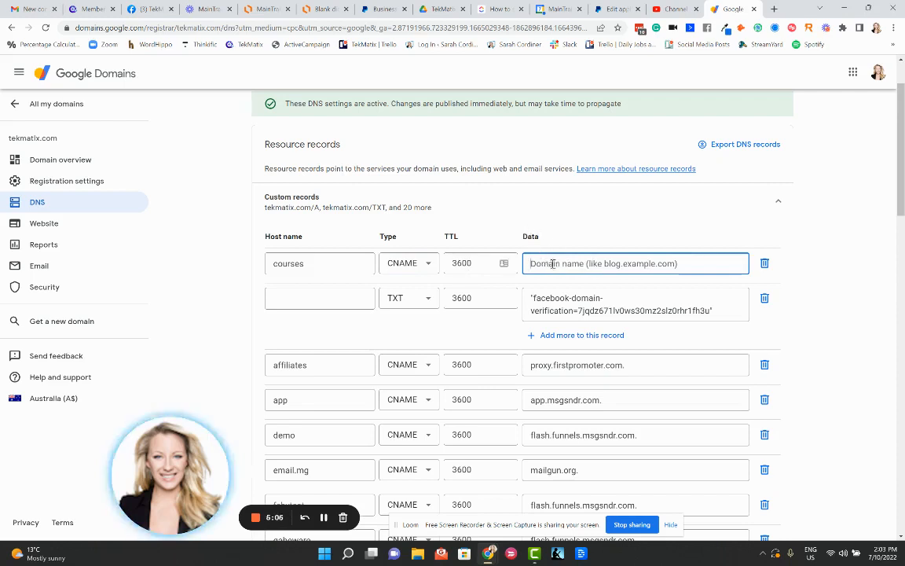
pyautogui.click(92, 10)
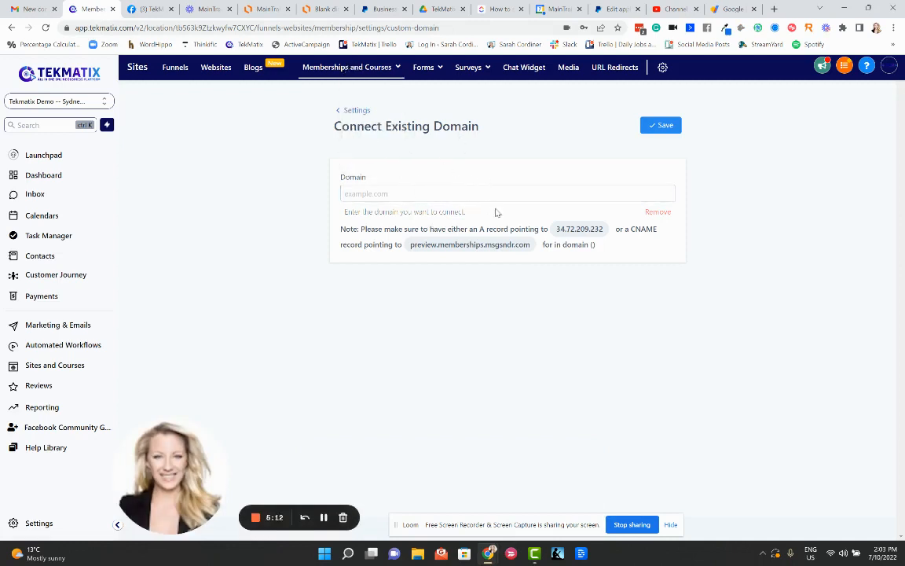
pyautogui.moveTo(636, 228); pyautogui.dragTo(664, 233)
pyautogui.moveTo(538, 246); pyautogui.dragTo(411, 247)
pyautogui.hotkey('ctrl', 'c')
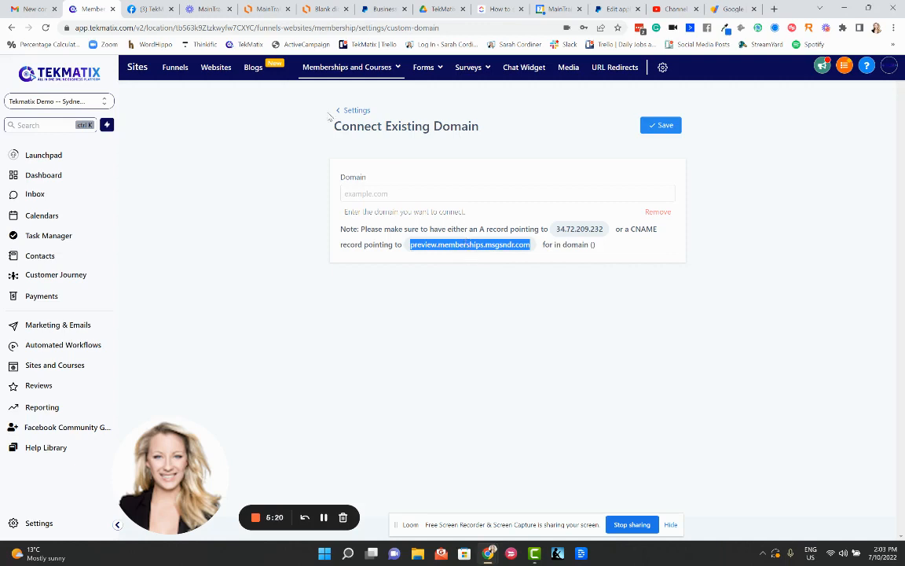
pyautogui.click(732, 8)
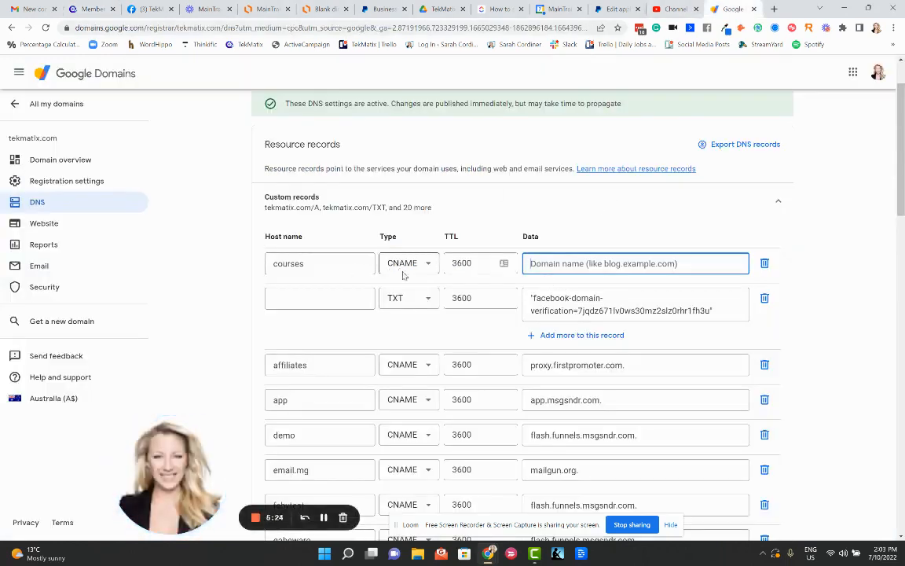
pyautogui.rightClick(535, 265)
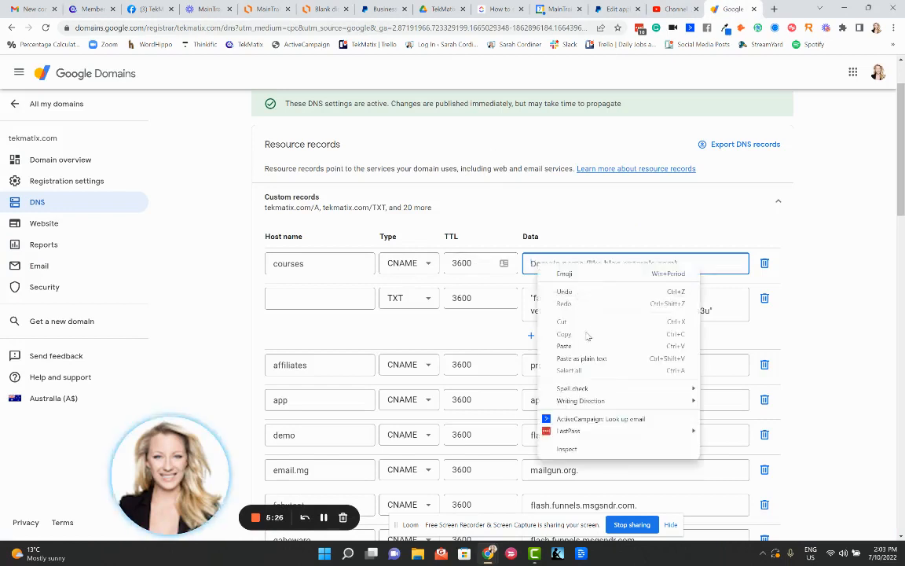
pyautogui.click(564, 346)
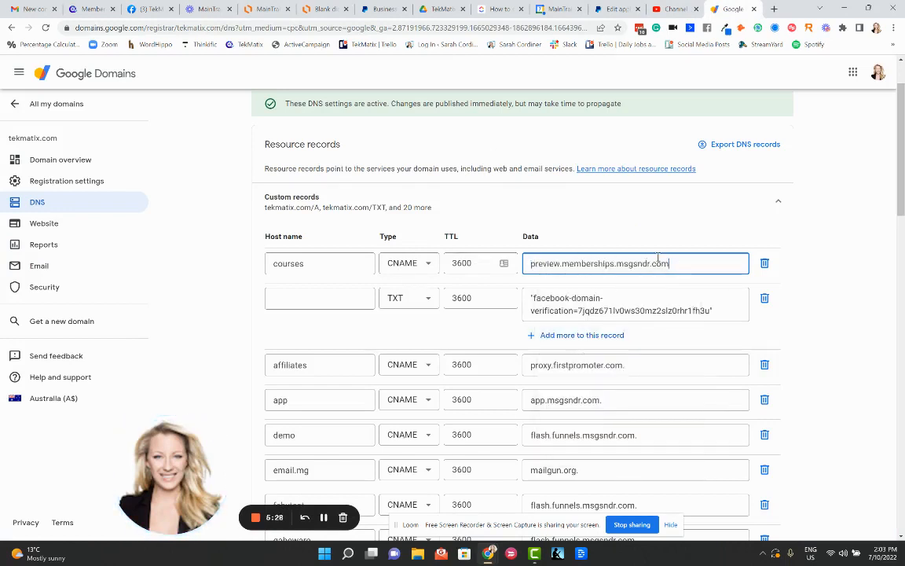
# Step: Recheck the CNAME target in Tekmatix, then save the custom records in Google Domains and highlight the note about propagation time
pyautogui.click(91, 9)
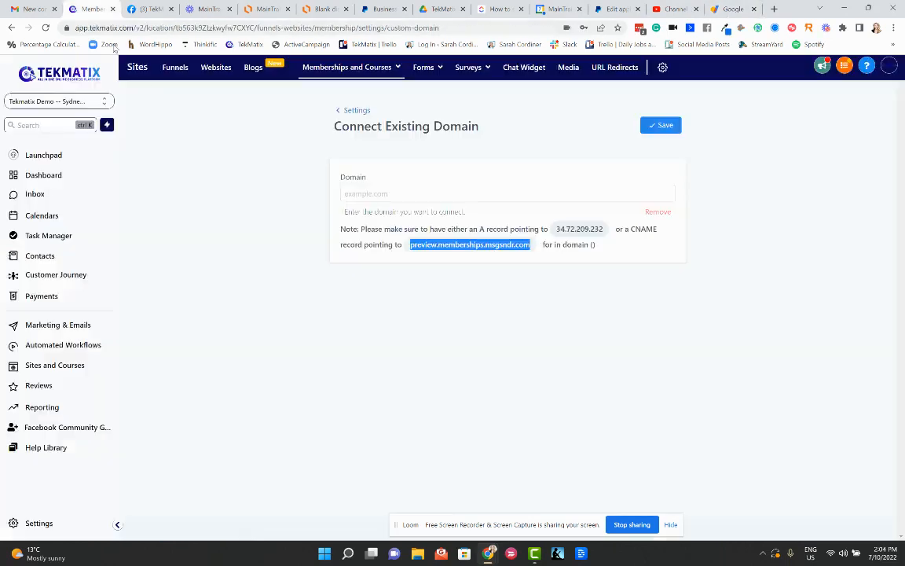
pyautogui.click(462, 272)
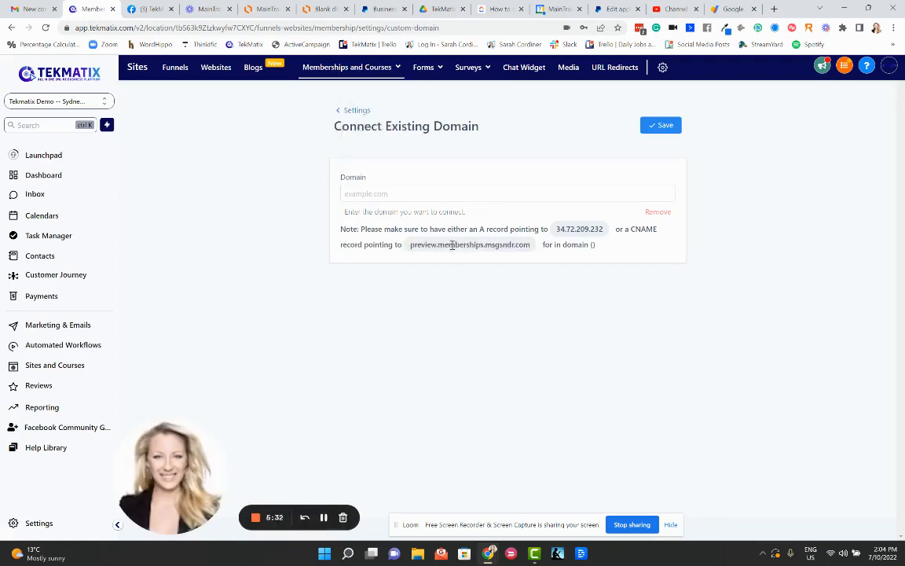
pyautogui.click(733, 9)
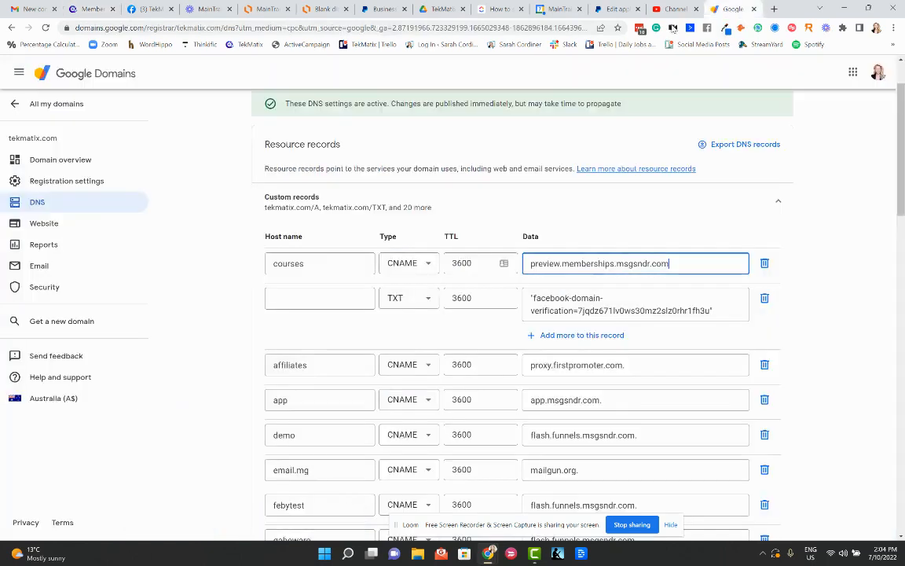
pyautogui.click(711, 235)
pyautogui.scroll(-3, 651, 343)
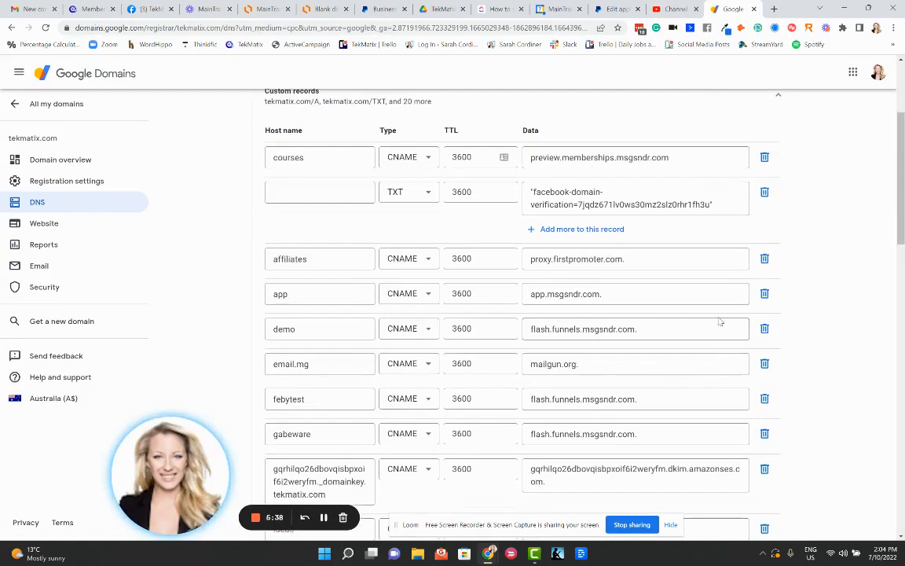
pyautogui.scroll(-12, 811, 306)
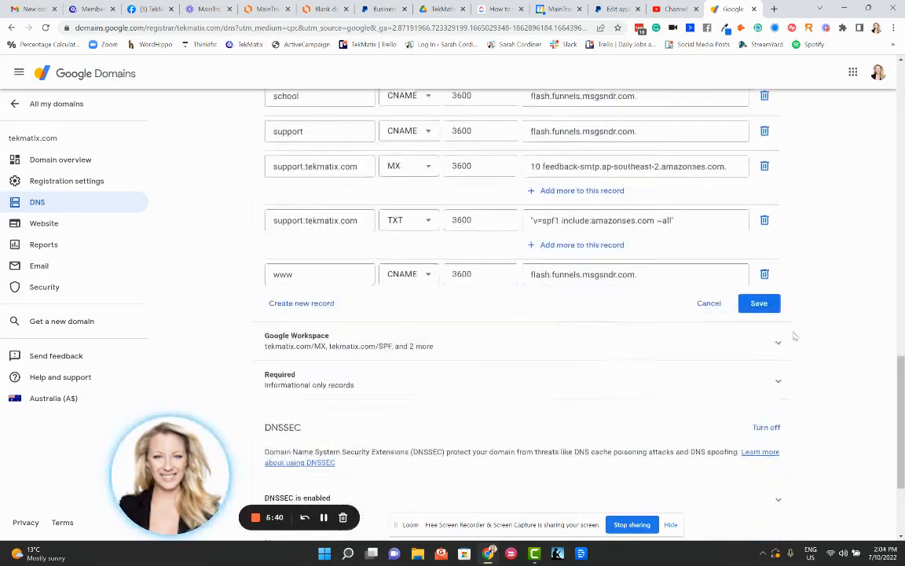
pyautogui.click(768, 302)
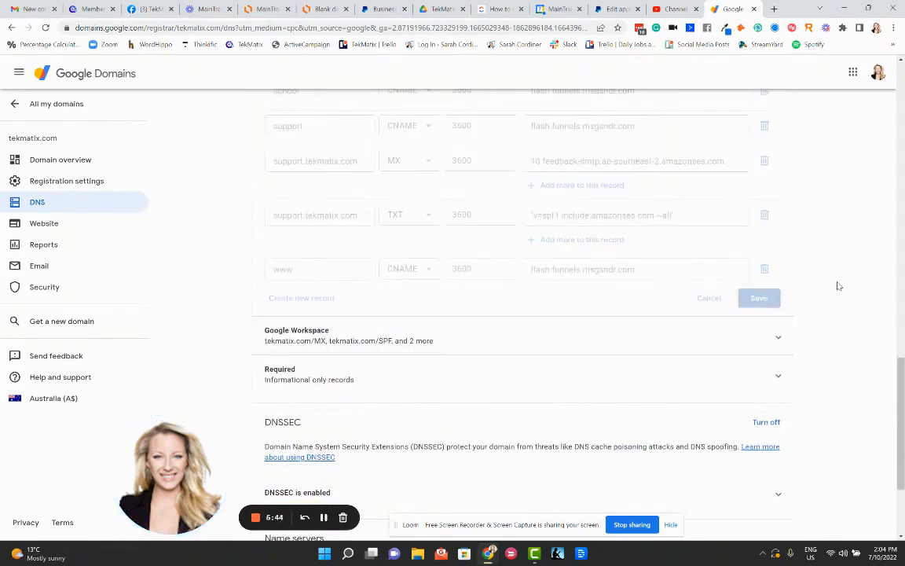
pyautogui.scroll(2, 834, 289)
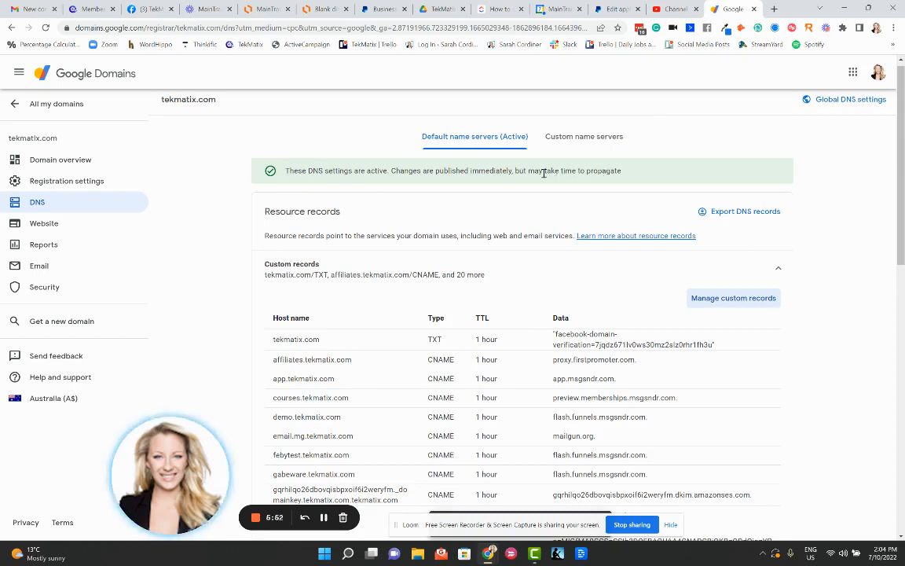
pyautogui.moveTo(528, 171); pyautogui.dragTo(625, 171)
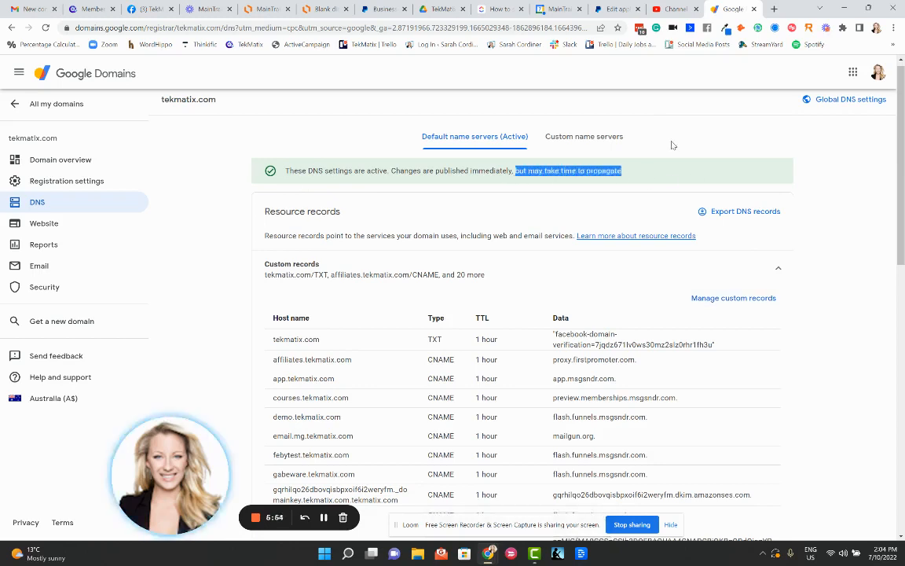
pyautogui.click(603, 130)
# Step: Switch back to Tekmatix and save courses.tekmatix.com as the membership site's connected domain
pyautogui.click(90, 9)
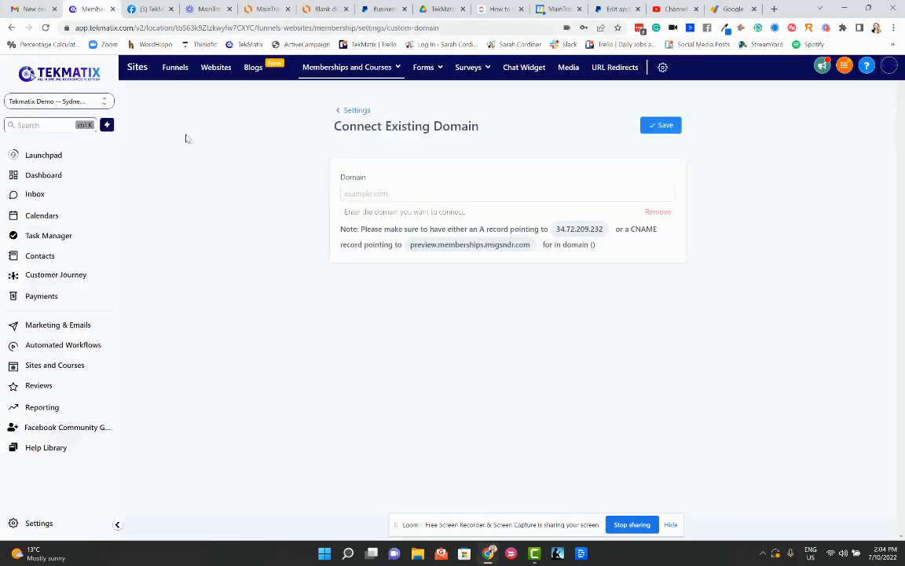
pyautogui.click(353, 194)
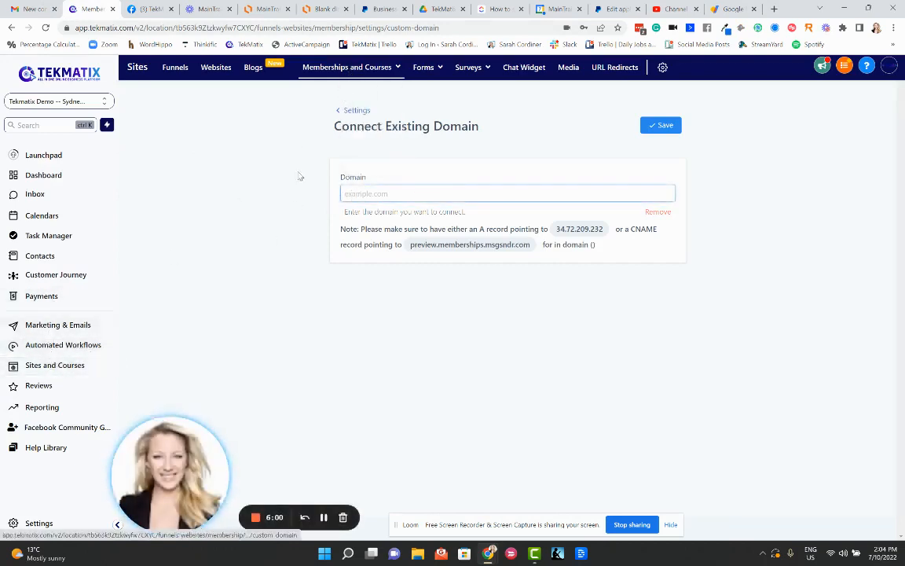
pyautogui.moveTo(353, 70)
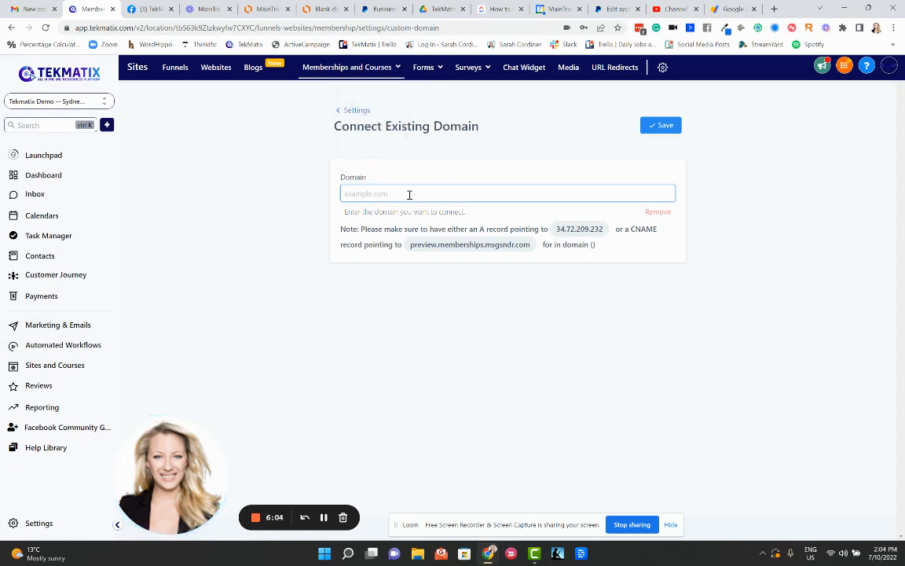
pyautogui.write('courses.')
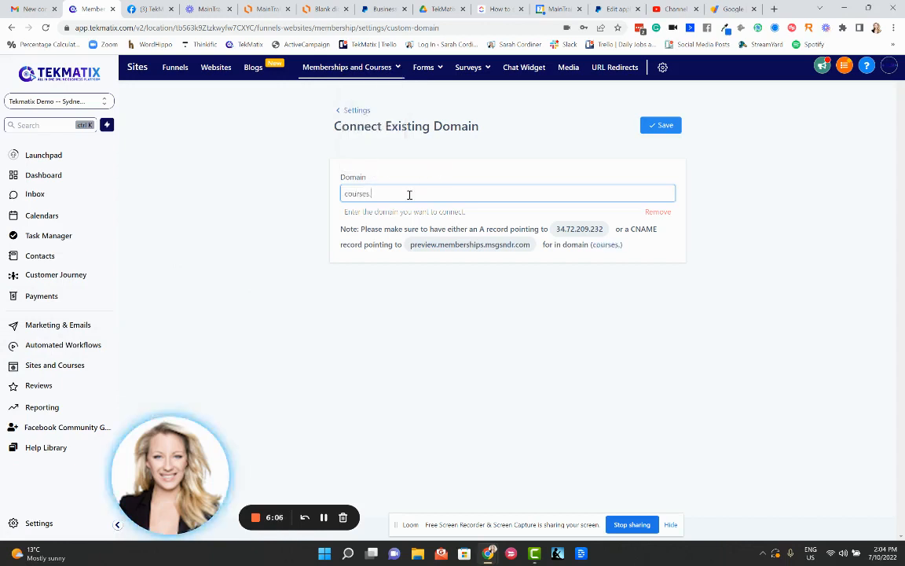
pyautogui.write('tekmatix.com')
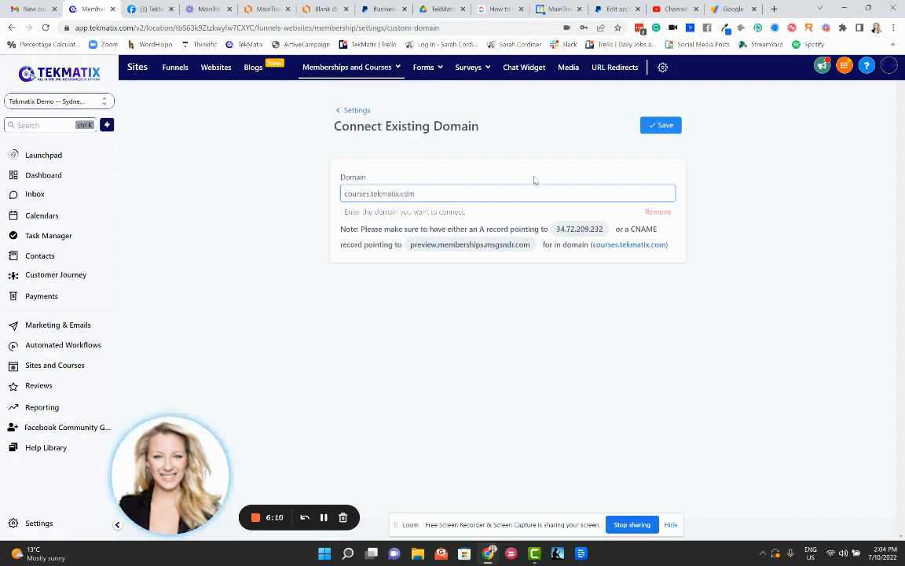
pyautogui.click(659, 126)
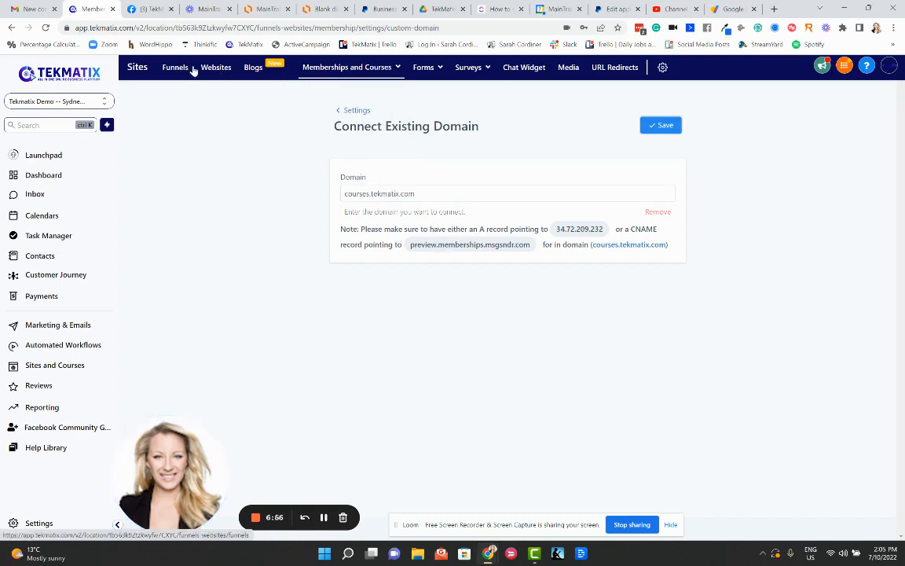
# Step: Open the website Lifestyle Coaching - 200021 and show the options of its Free Courses page
pyautogui.click(216, 67)
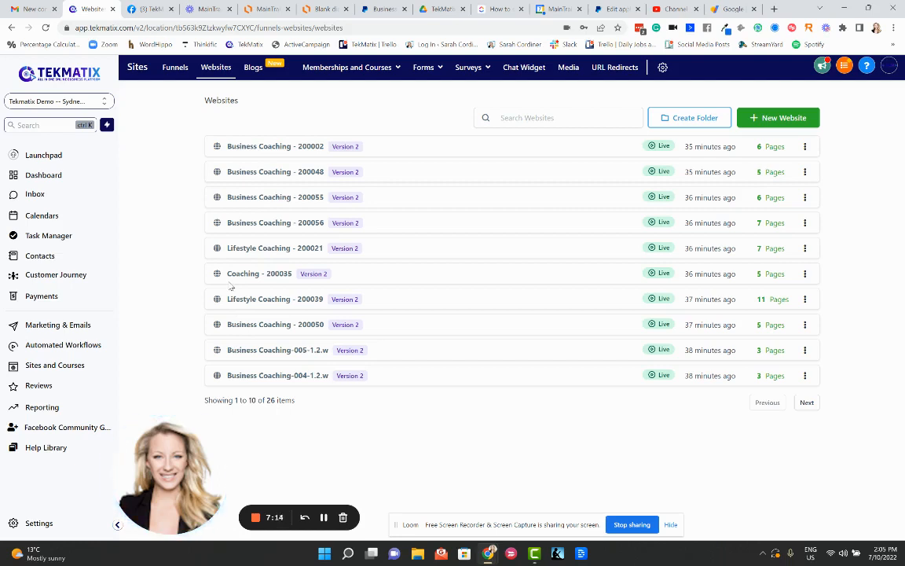
pyautogui.click(248, 250)
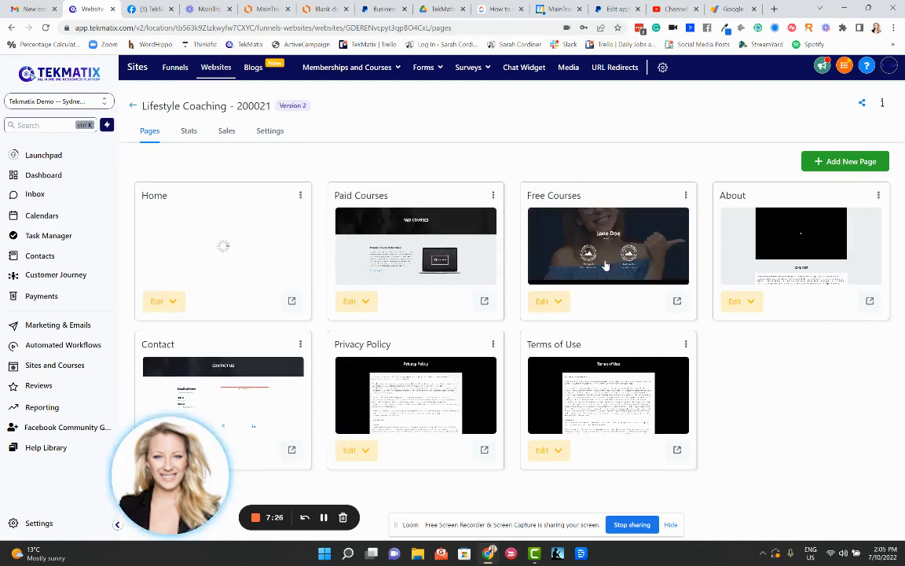
pyautogui.click(685, 195)
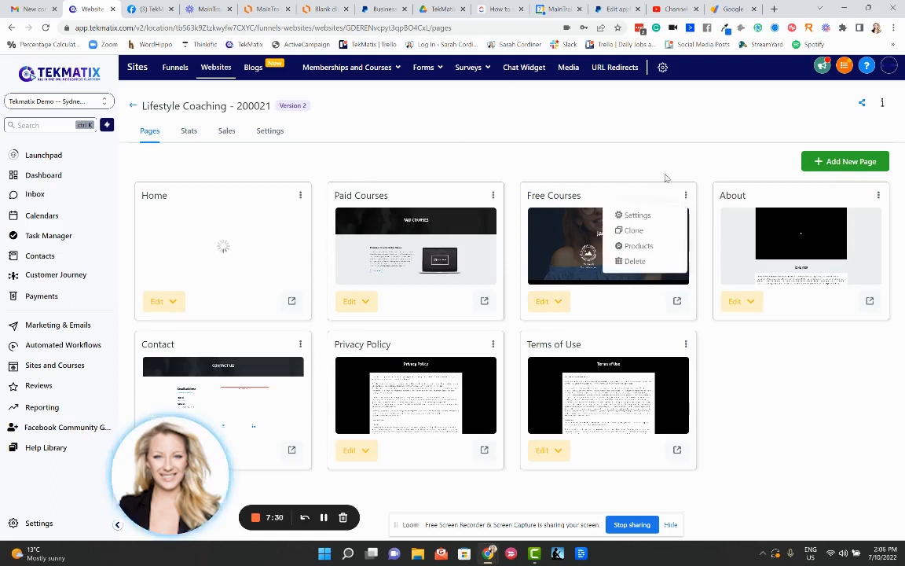
# Step: Preview the Free Courses page in a separate browser tab and highlight the domain in its address
pyautogui.click(677, 301)
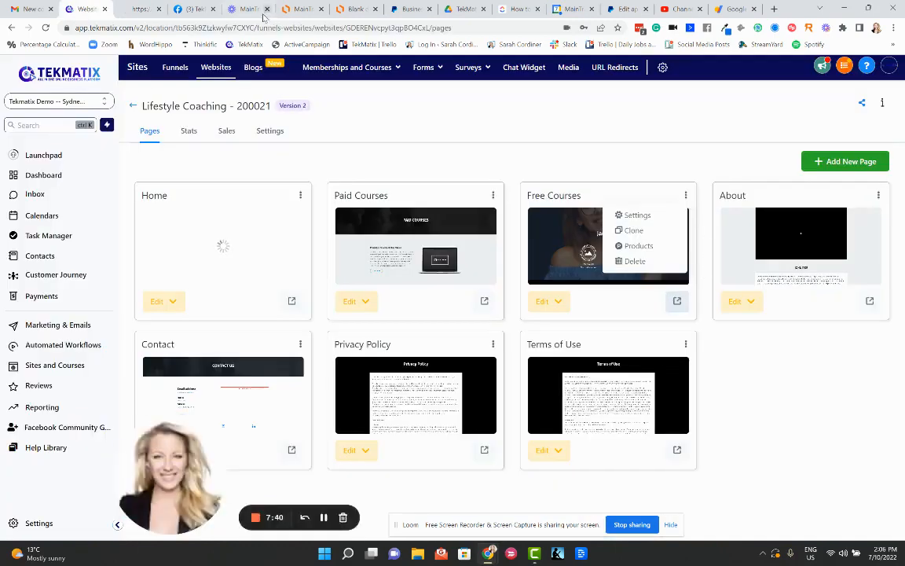
pyautogui.click(140, 10)
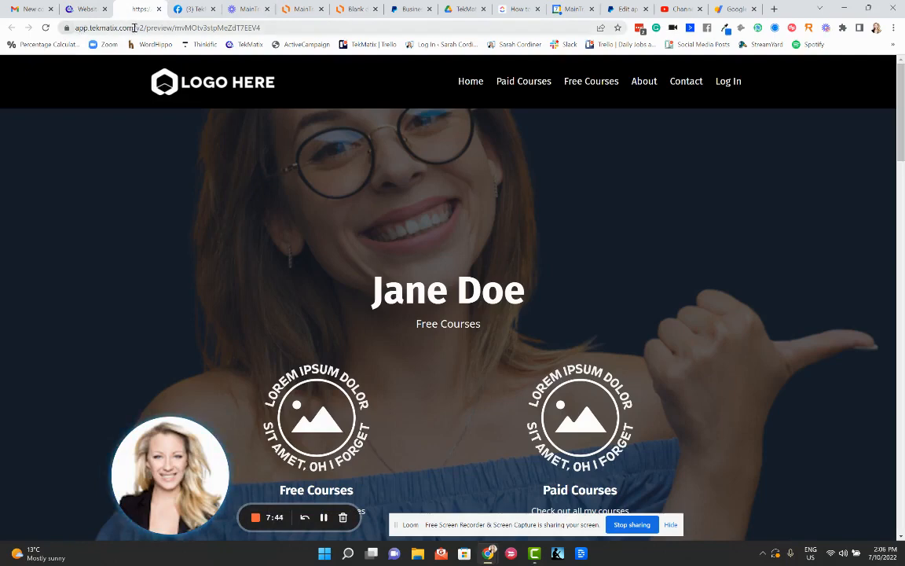
pyautogui.moveTo(133, 27); pyautogui.dragTo(69, 28)
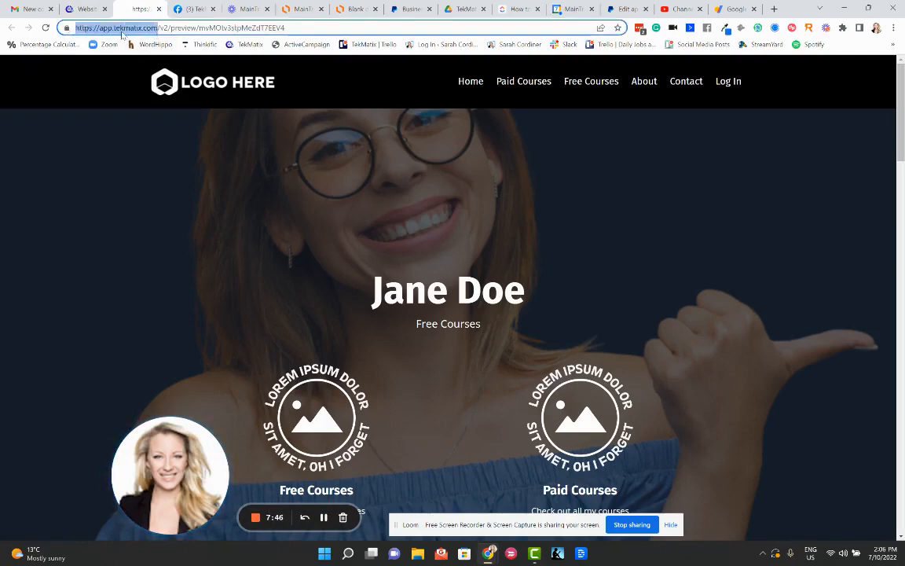
# Step: Return to the website's pages, set the Free Courses page's path to /free-course and update the page
pyautogui.click(83, 11)
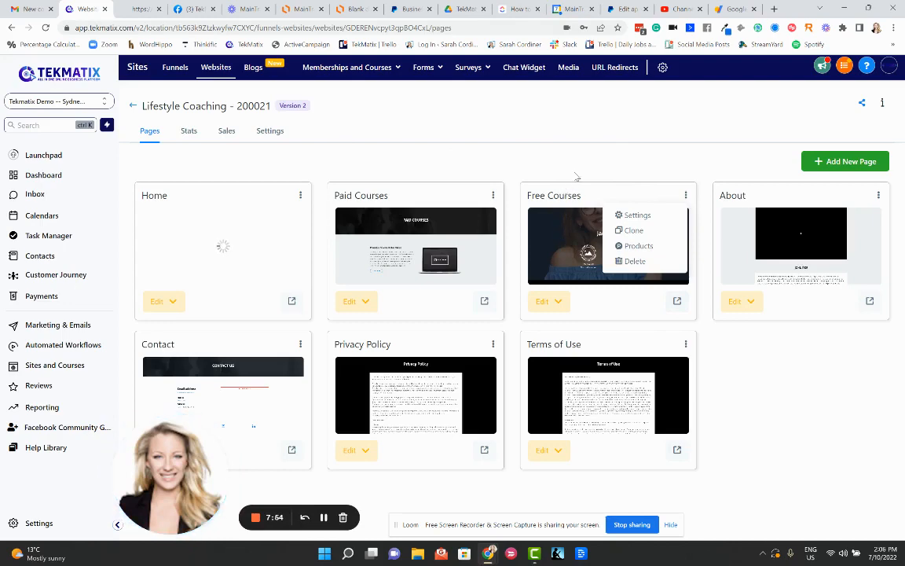
pyautogui.click(637, 216)
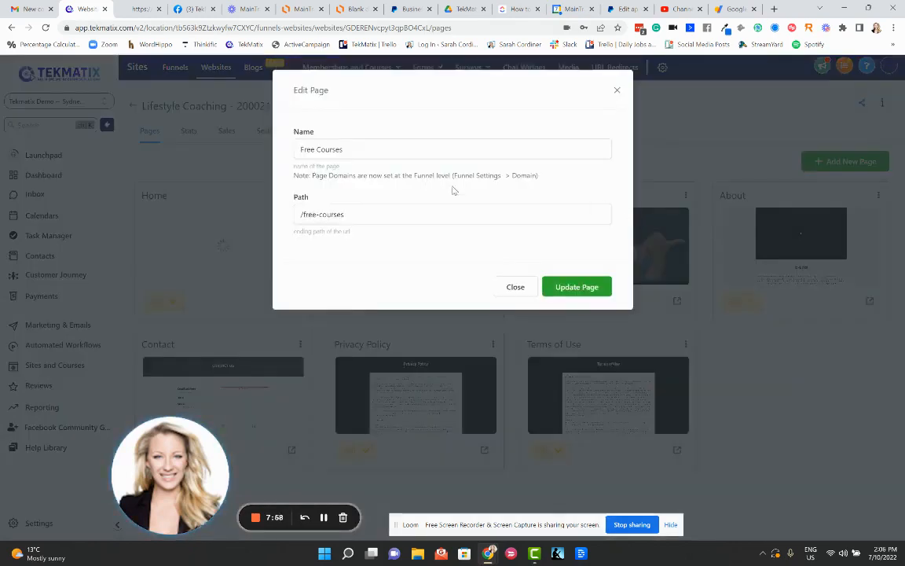
pyautogui.moveTo(358, 152); pyautogui.dragTo(289, 150)
pyautogui.click(363, 215)
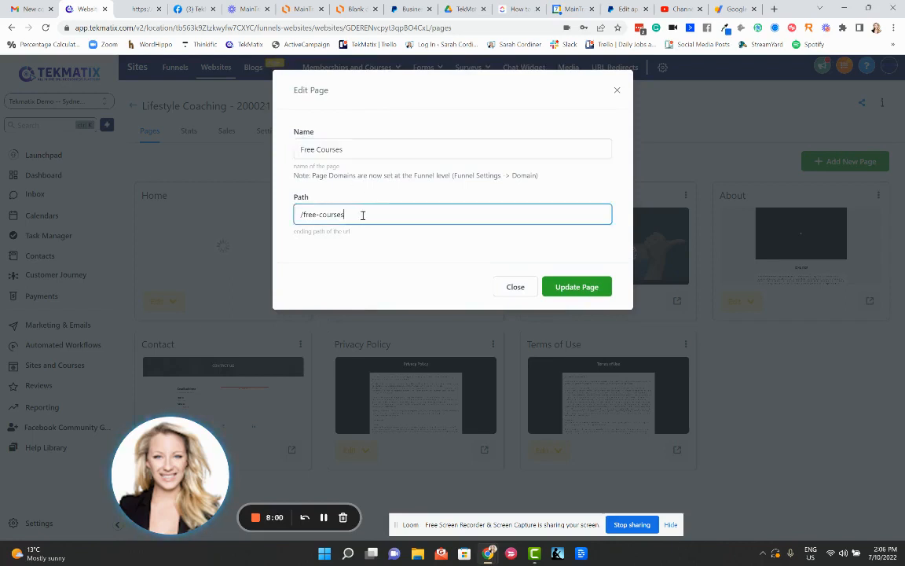
pyautogui.press('BackSpace')
pyautogui.press('BackSpace')
pyautogui.press('BackSpace')
pyautogui.write('coun')
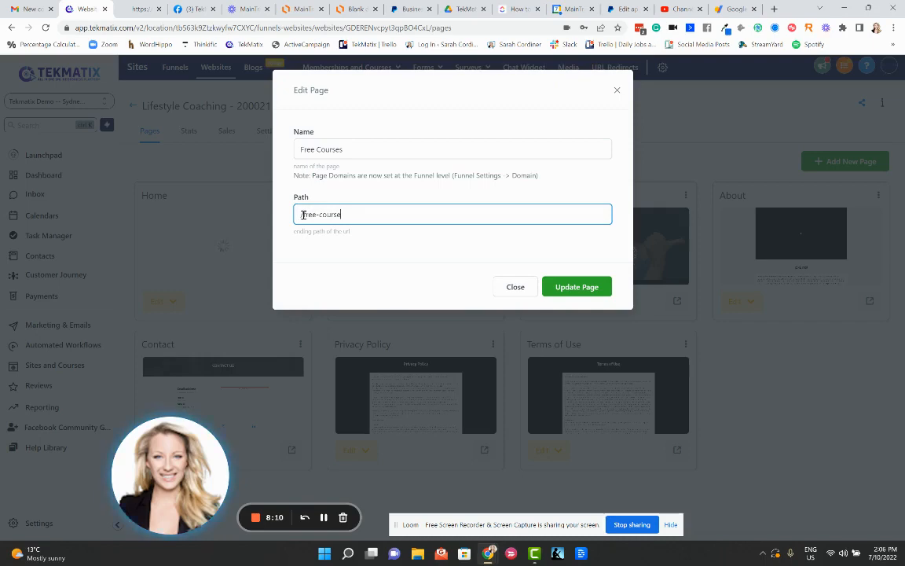
pyautogui.click(570, 285)
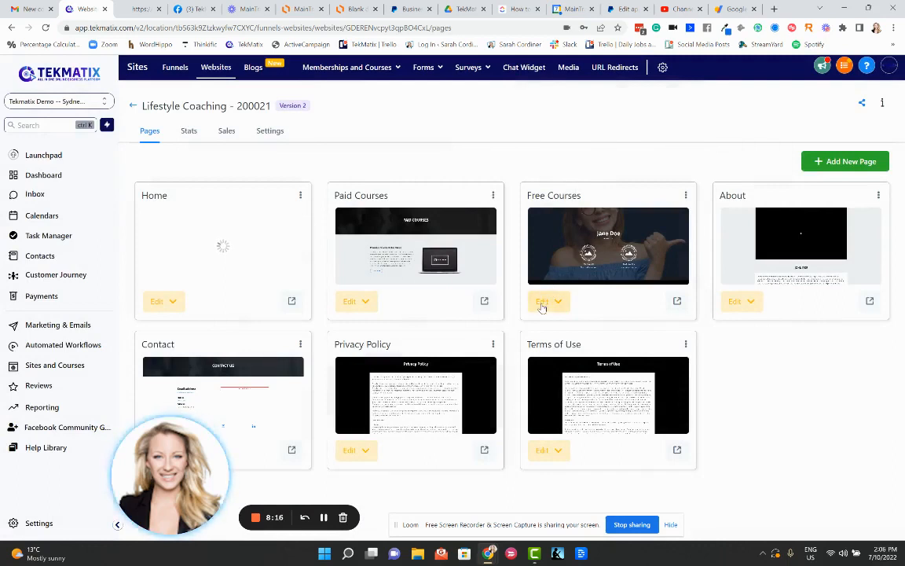
# Step: Open the Free Courses page in the page editor, look over its content and page settings options, and return to the website's pages
pyautogui.click(541, 303)
pyautogui.click(562, 346)
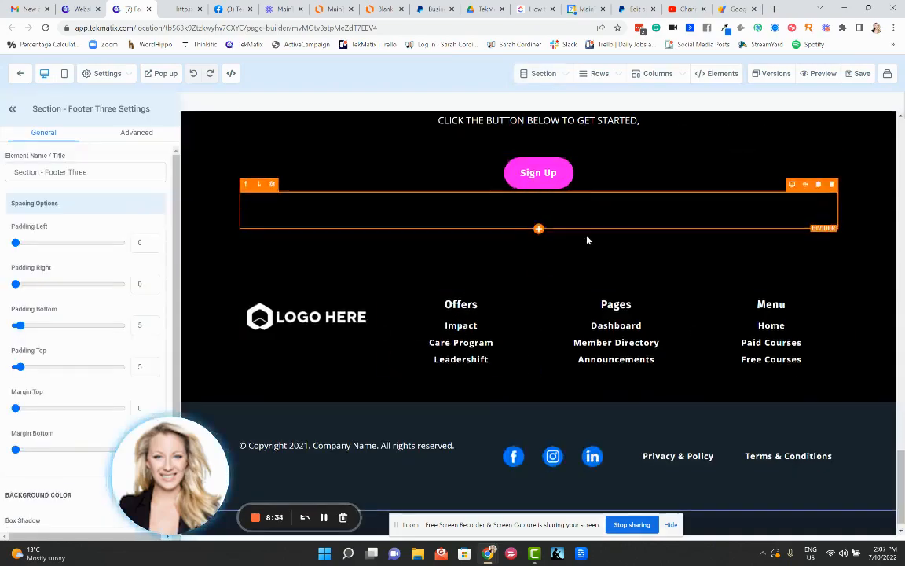
pyautogui.scroll(7, 527, 211)
pyautogui.scroll(10, 506, 221)
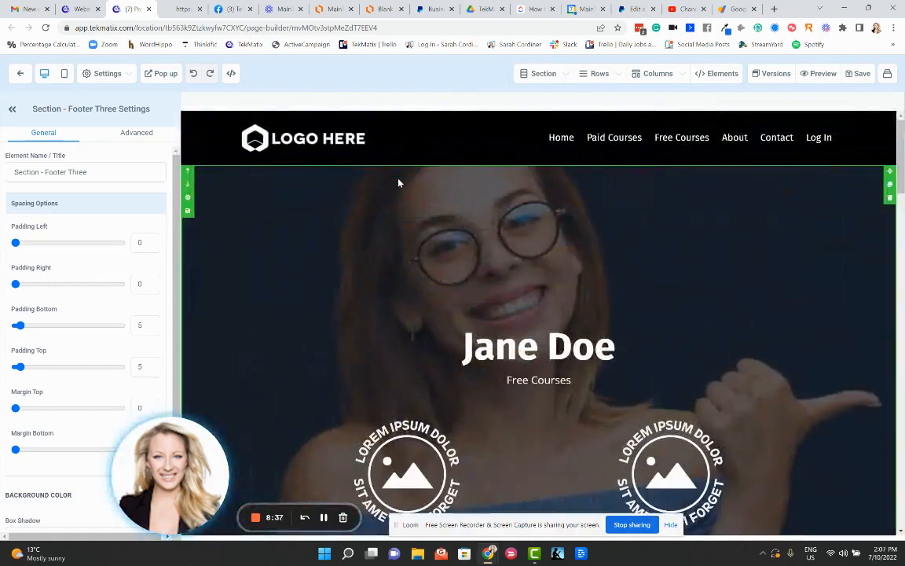
pyautogui.click(96, 73)
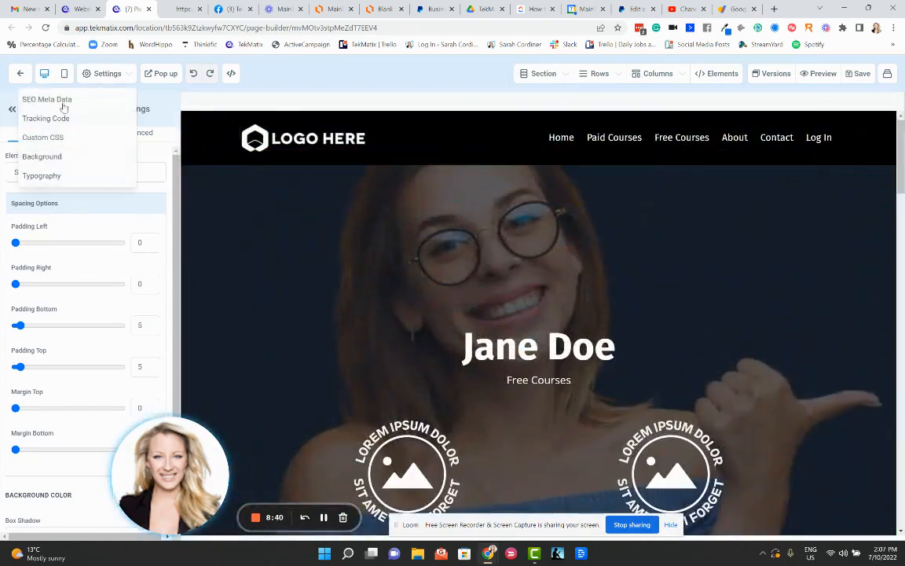
pyautogui.click(20, 73)
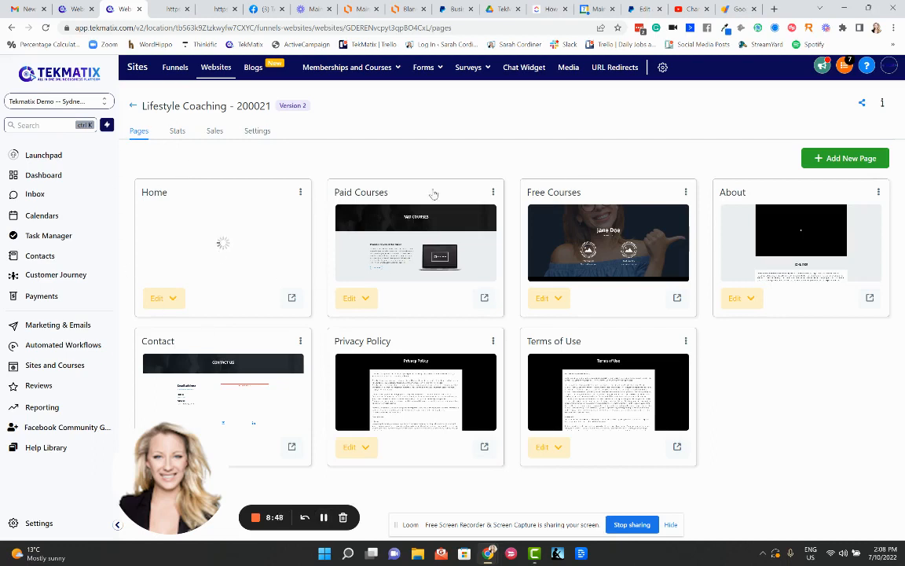
# Step: Open the website's settings and select demo.tekmatix.com as its domain
pyautogui.click(256, 132)
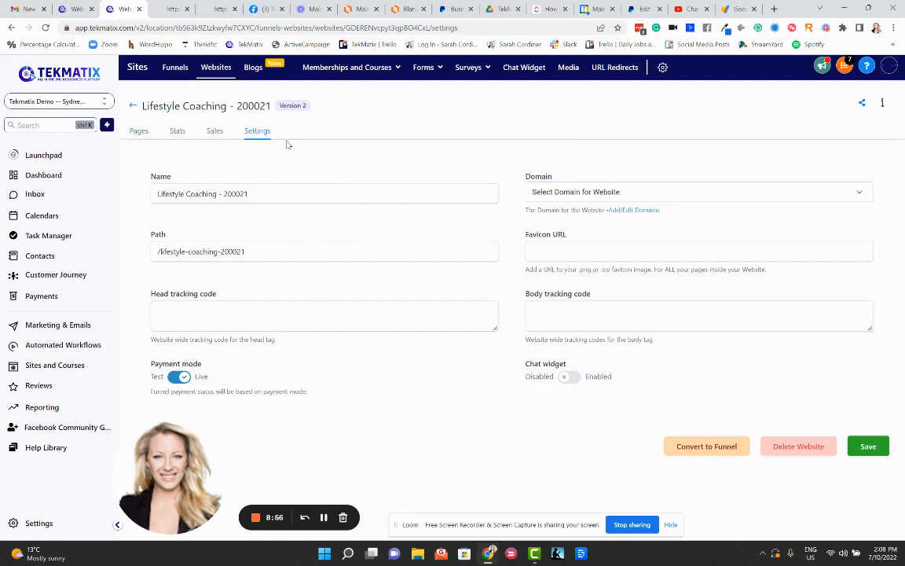
pyautogui.click(652, 197)
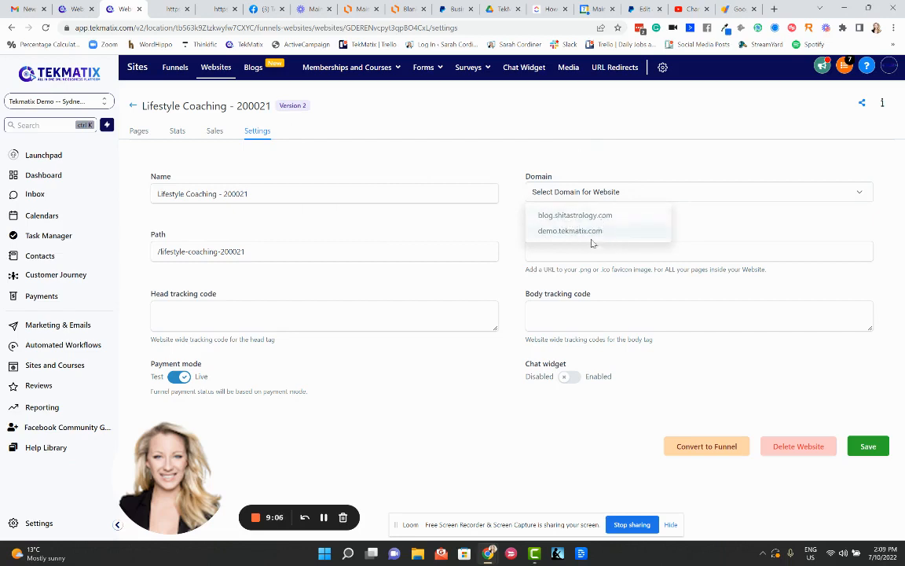
pyautogui.click(692, 163)
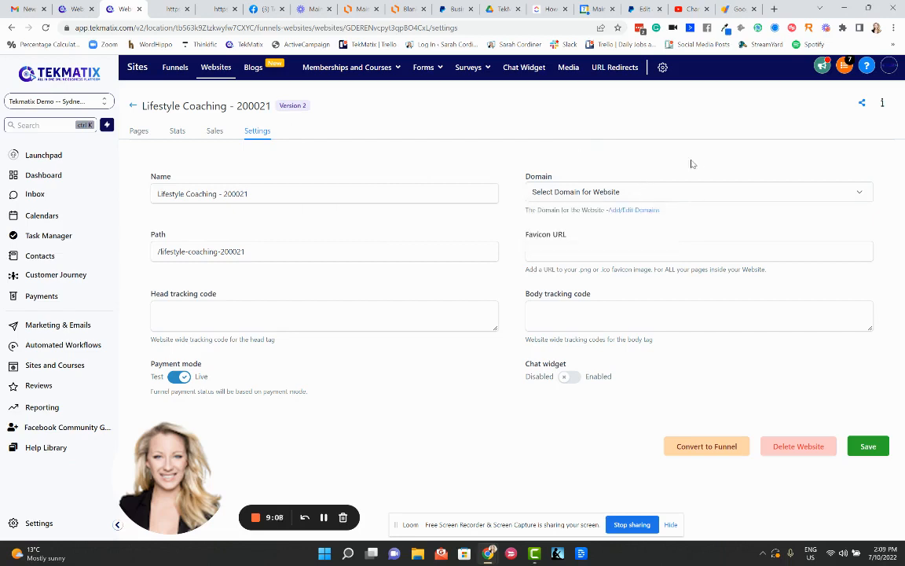
pyautogui.click(603, 193)
pyautogui.click(603, 163)
pyautogui.click(572, 194)
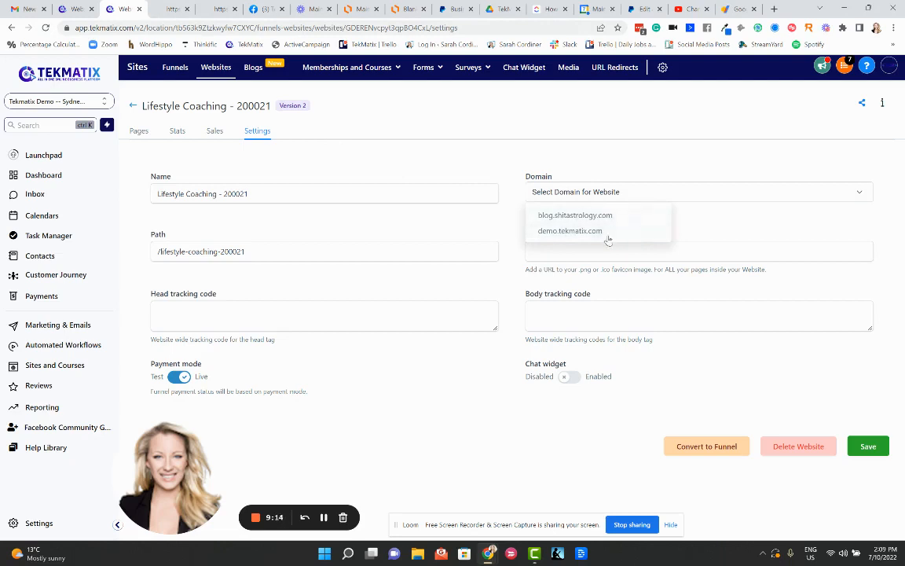
pyautogui.click(553, 232)
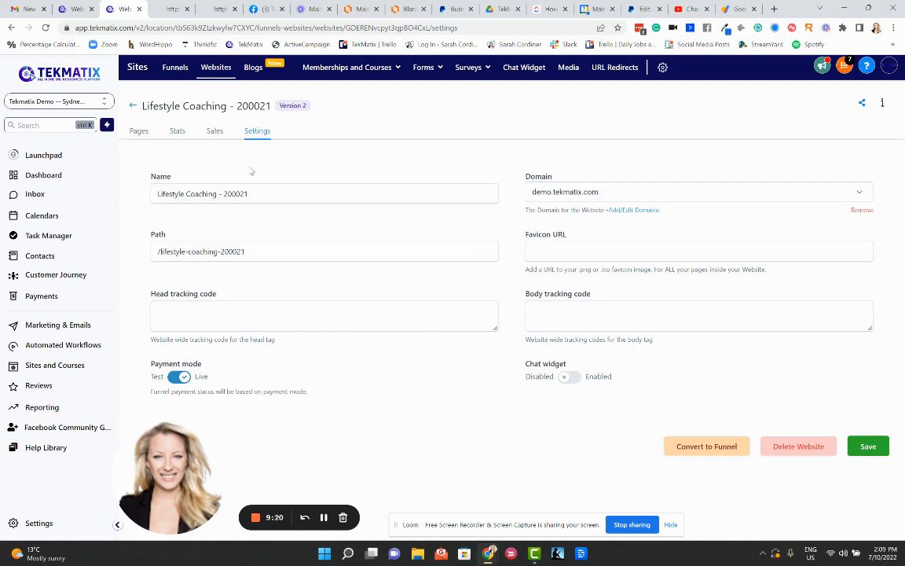
# Step: Rename the website as Free Courses, set its path to /free-courses and save the settings
pyautogui.moveTo(248, 193); pyautogui.dragTo(106, 177)
pyautogui.press('BackSpace')
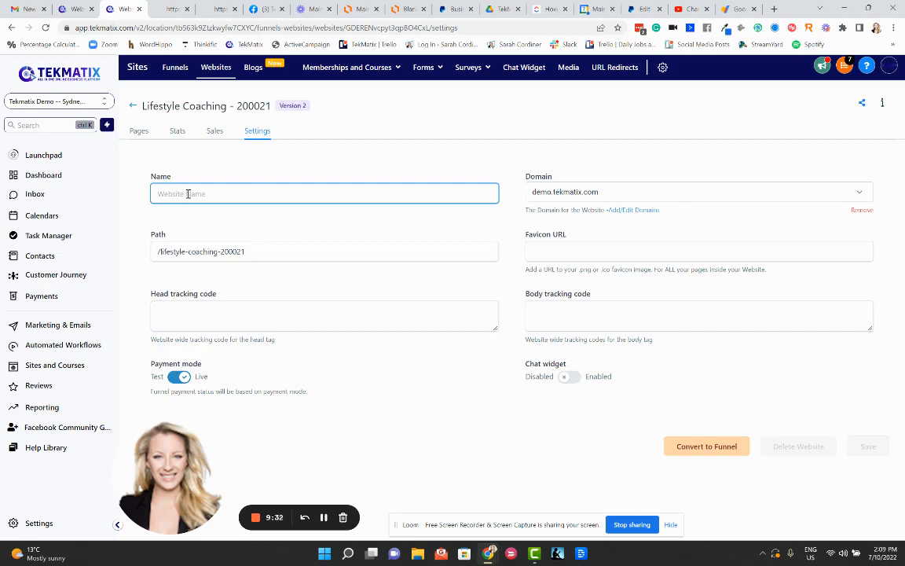
pyautogui.write('Free Courses')
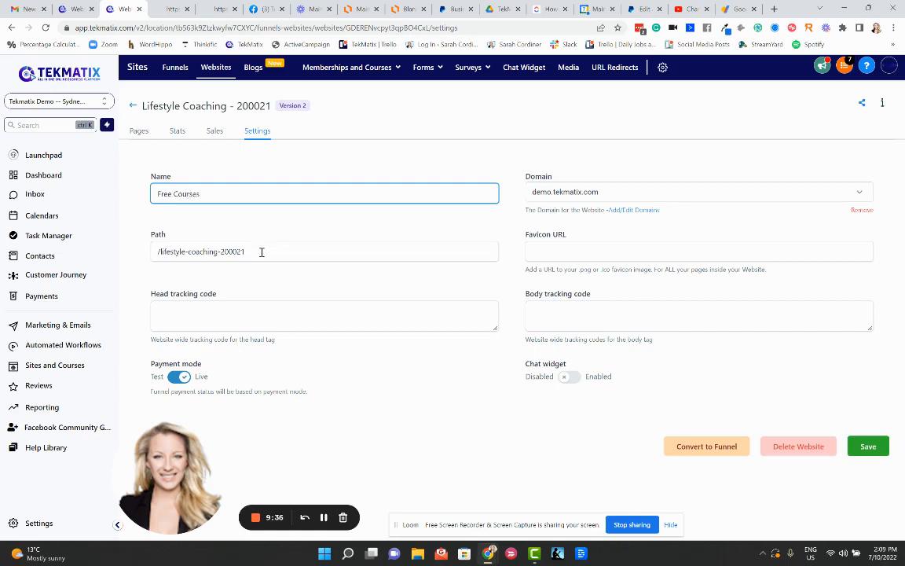
pyautogui.moveTo(262, 252); pyautogui.dragTo(165, 250)
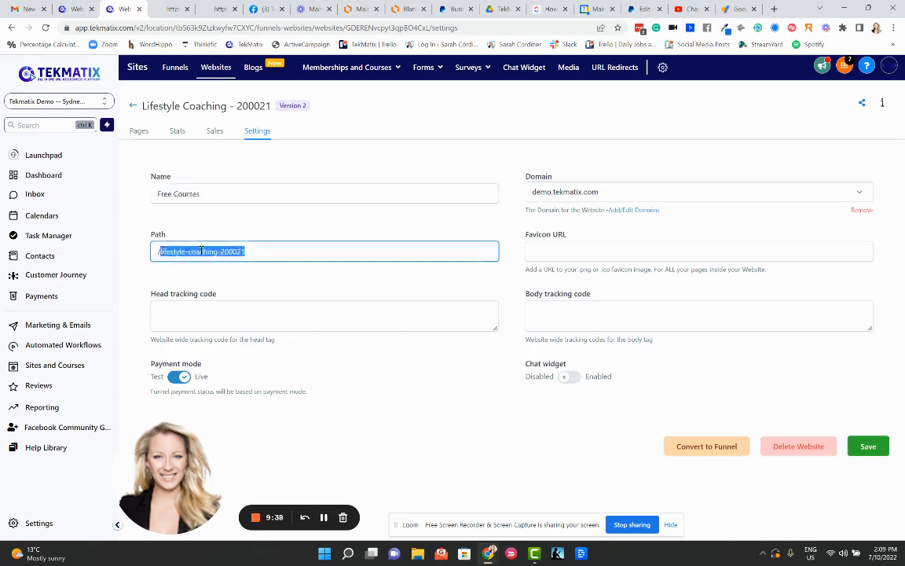
pyautogui.press('BackSpace')
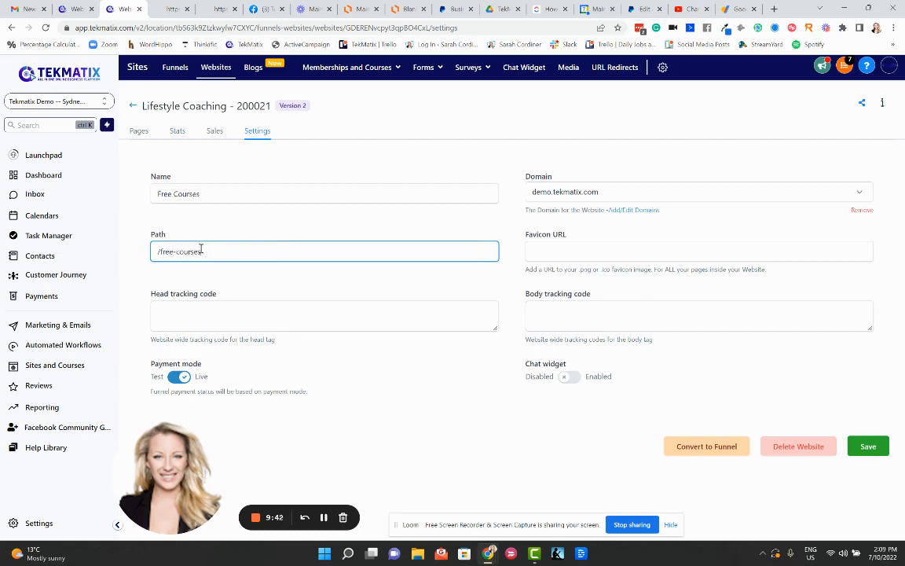
pyautogui.click(309, 286)
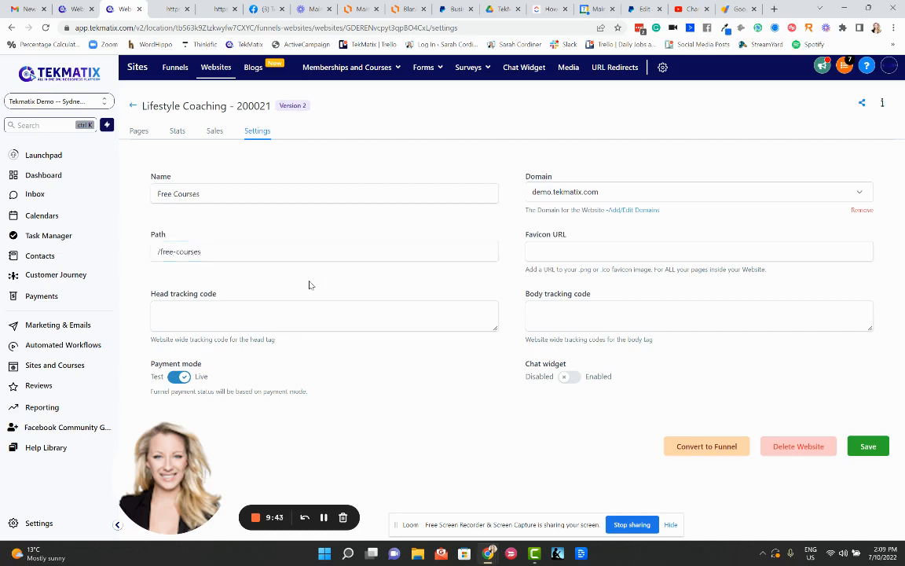
pyautogui.click(868, 446)
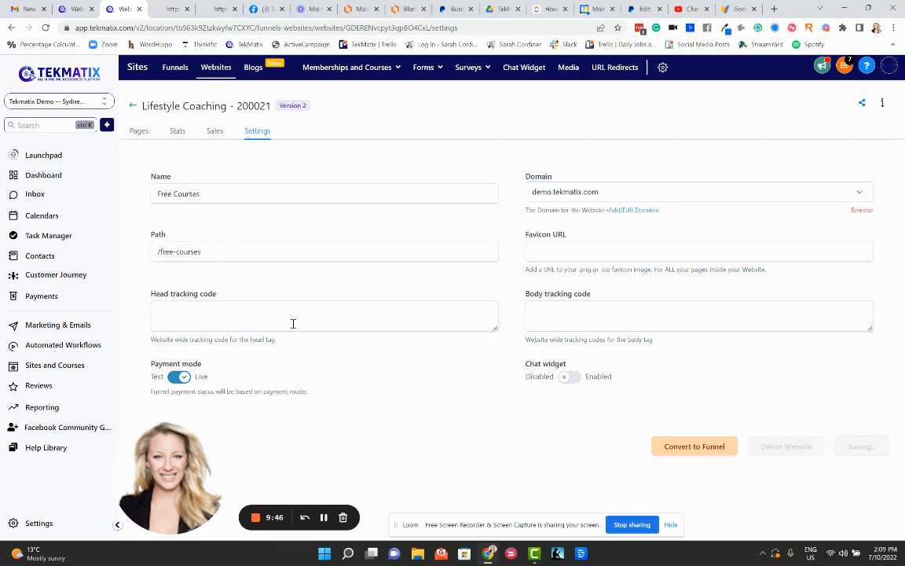
pyautogui.click(545, 88)
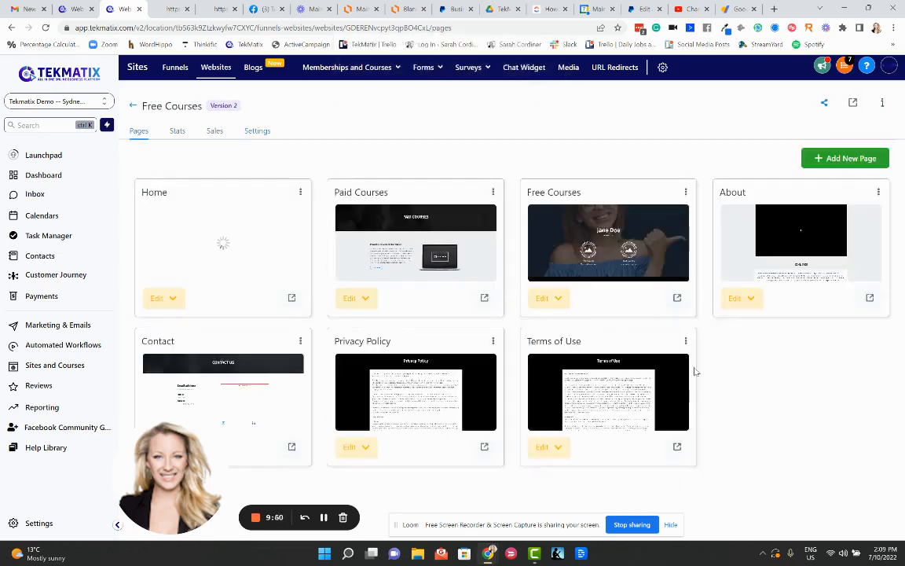
# Step: Open the live Free Courses page from the website's pages, look through it and highlight its full address
pyautogui.click(677, 298)
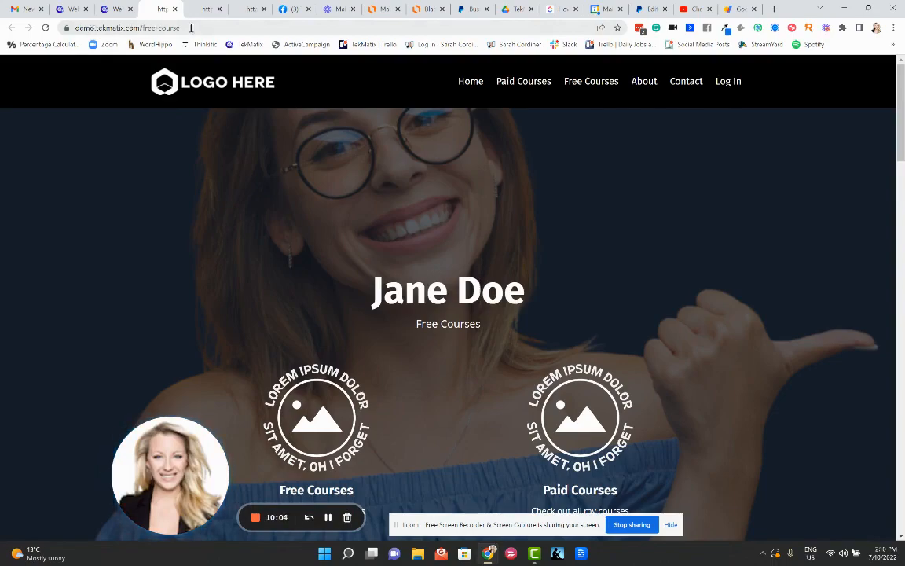
pyautogui.scroll(-10, 495, 200)
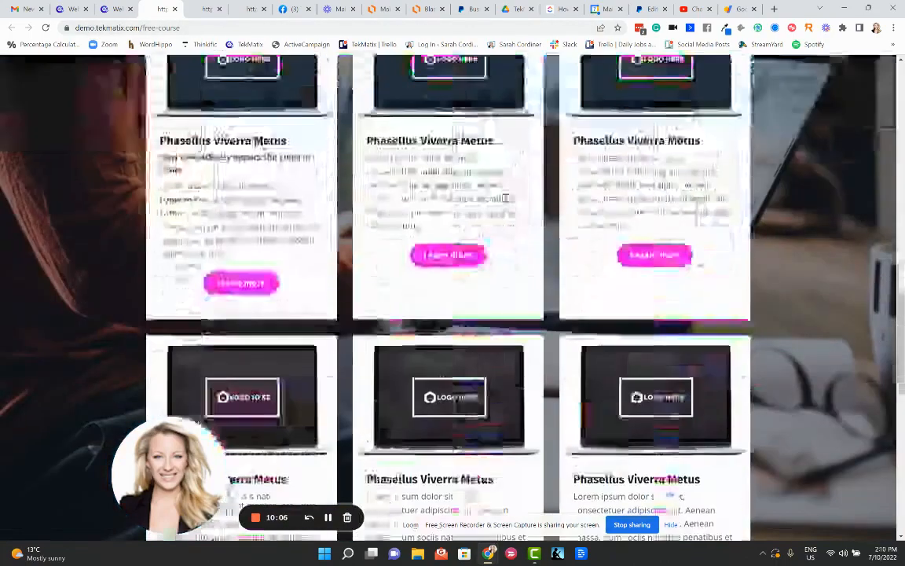
pyautogui.scroll(-4, 506, 198)
pyautogui.scroll(12, 471, 198)
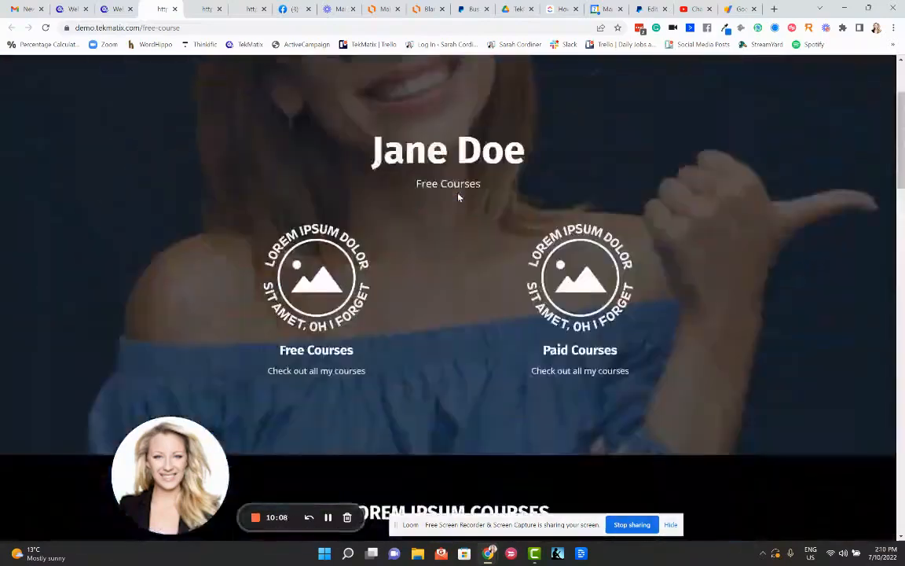
pyautogui.scroll(3, 452, 194)
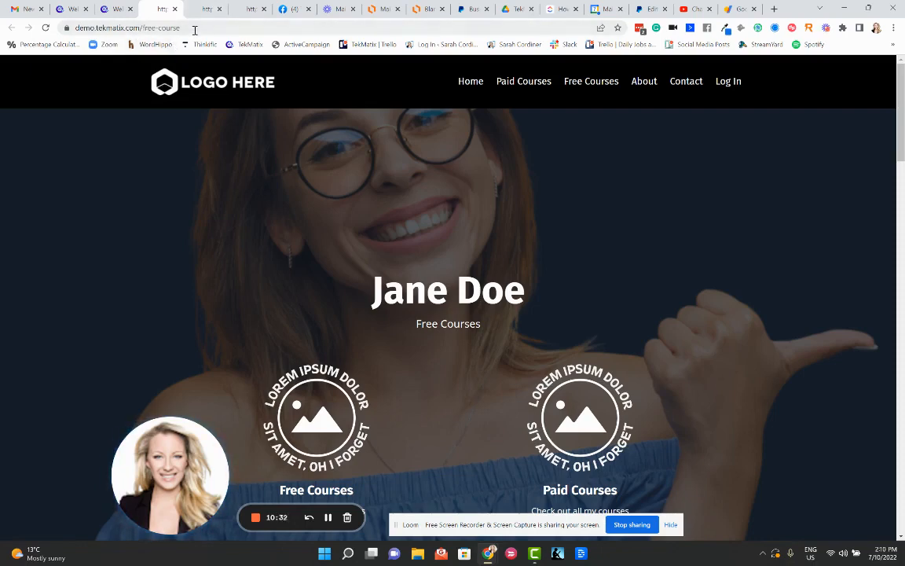
pyautogui.moveTo(193, 29); pyautogui.dragTo(61, 26)
# Step: Return to the website's pages, view the live Free Courses page again and show its complete web address
pyautogui.click(116, 10)
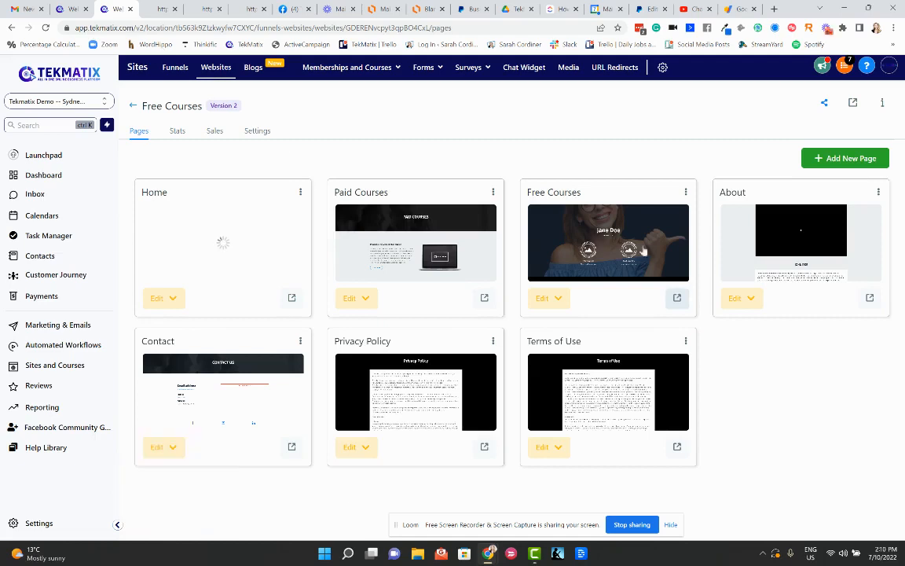
pyautogui.click(678, 299)
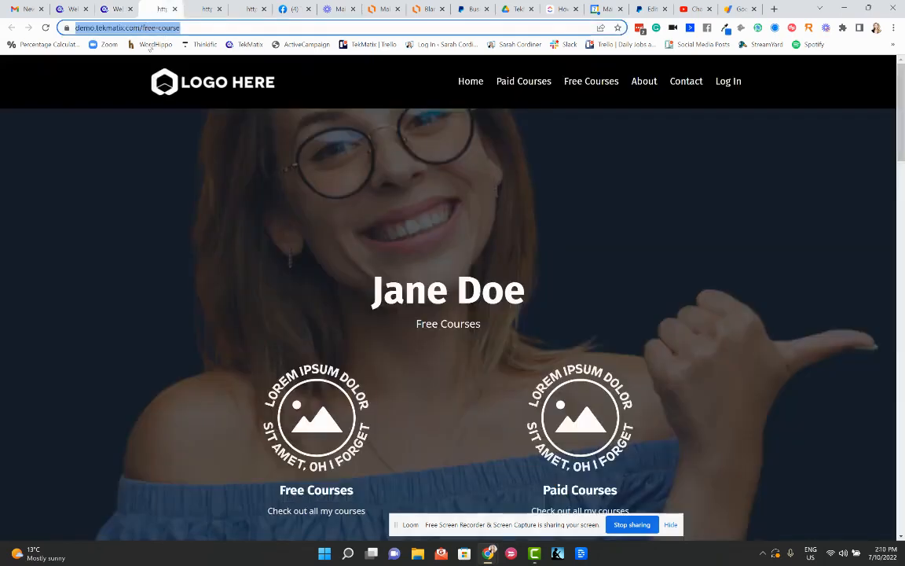
pyautogui.click(169, 29)
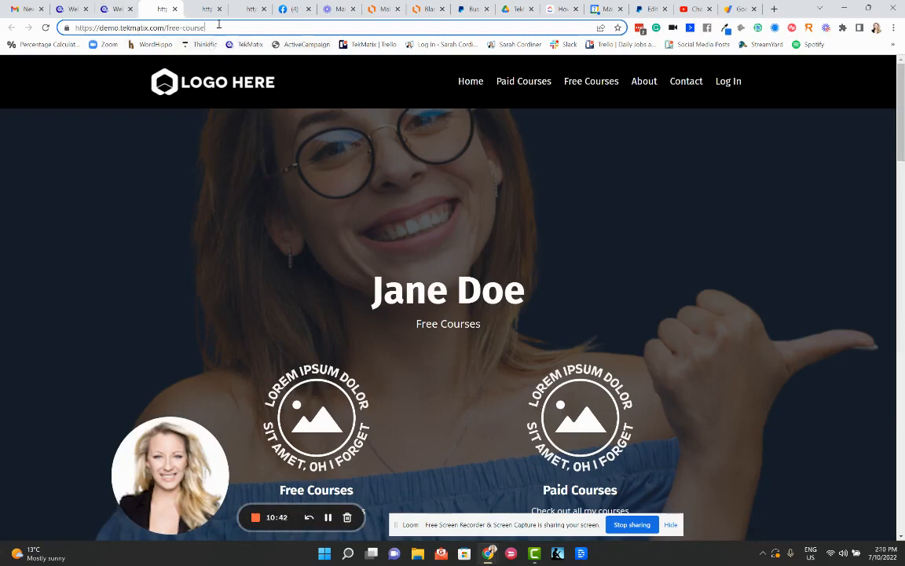
# Step: Switch back to Tekmatix and clone the Course or eBook (Paid) Funnel from the Lead Magnet & Course Landing Page / Funnel Templates folder
pyautogui.click(113, 9)
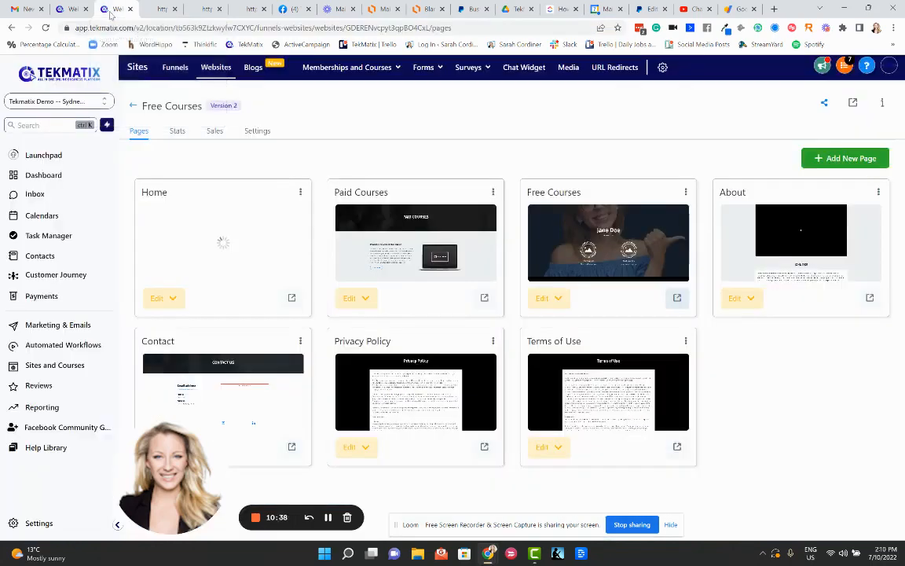
pyautogui.click(175, 68)
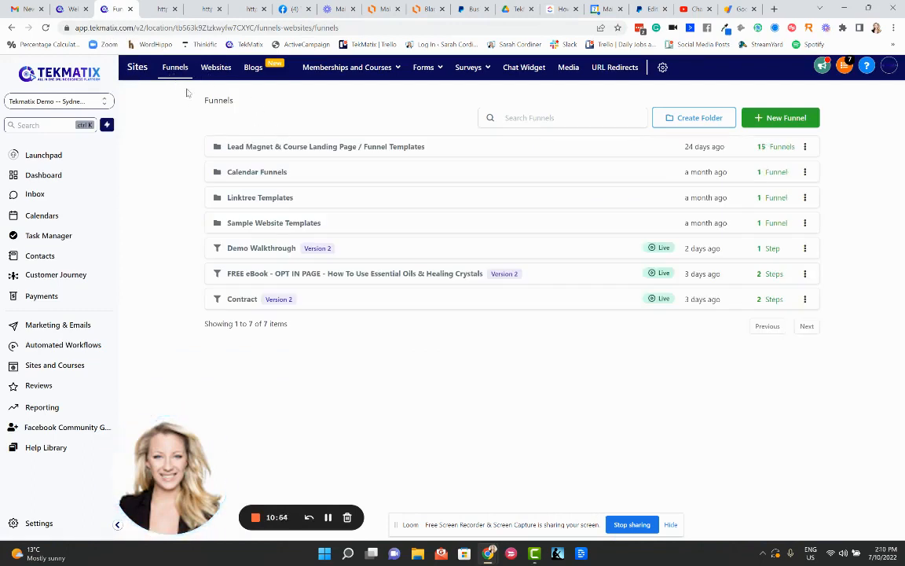
pyautogui.click(264, 149)
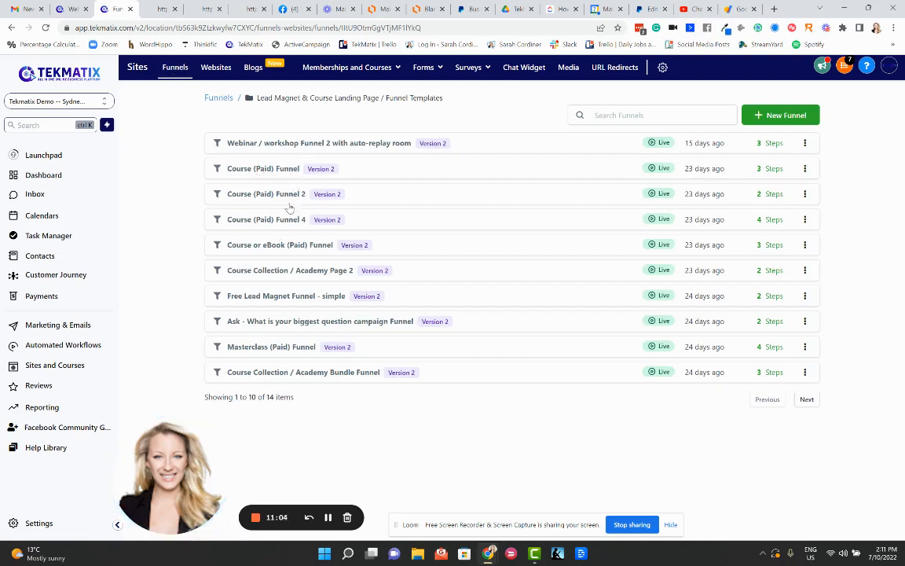
pyautogui.click(805, 246)
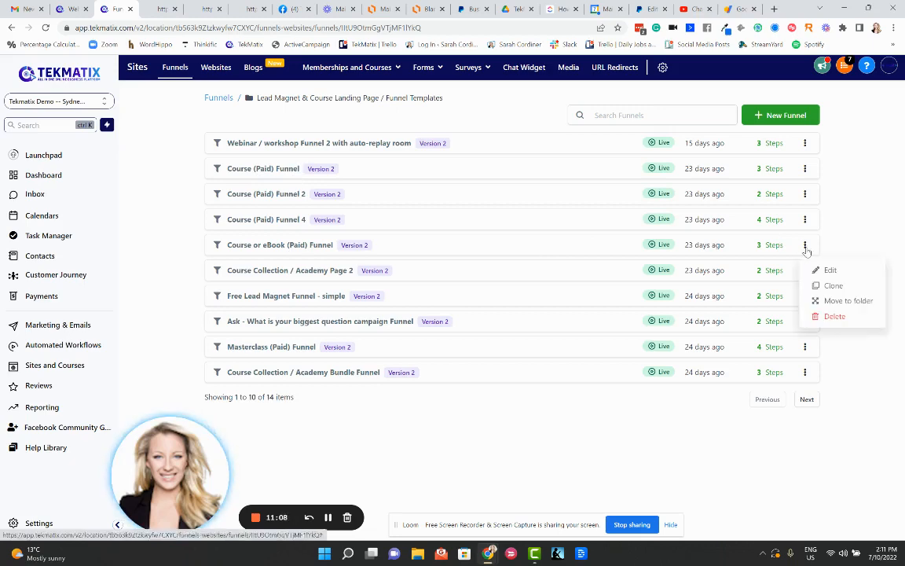
pyautogui.click(833, 286)
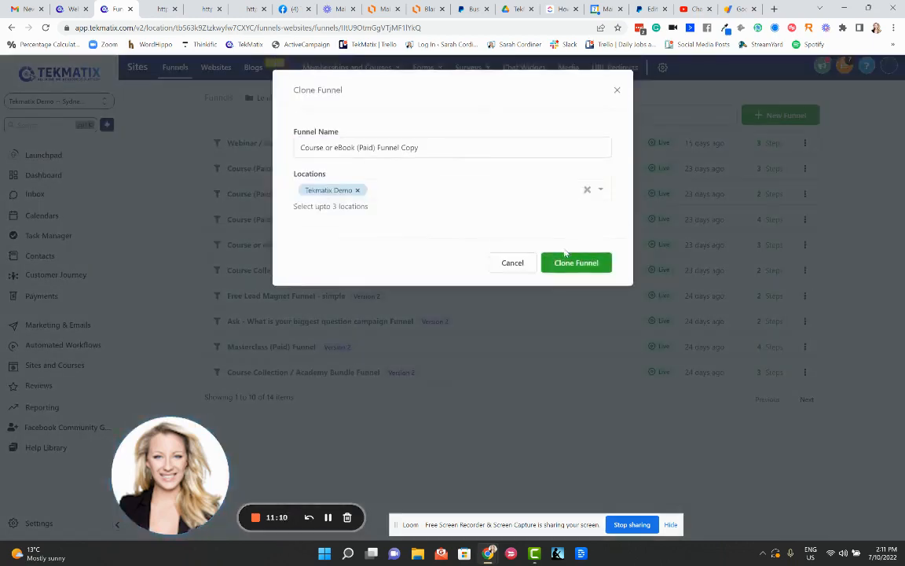
pyautogui.click(571, 264)
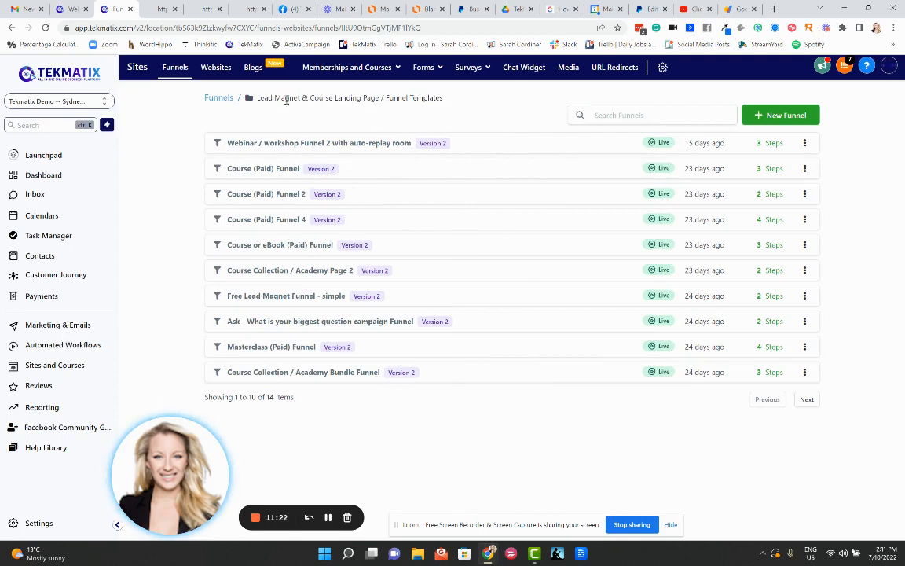
# Step: Open Course or eBook (Paid) Funnel Copy from the main funnels list and view its OTO Page and Sales Letter Order Form steps
pyautogui.click(220, 99)
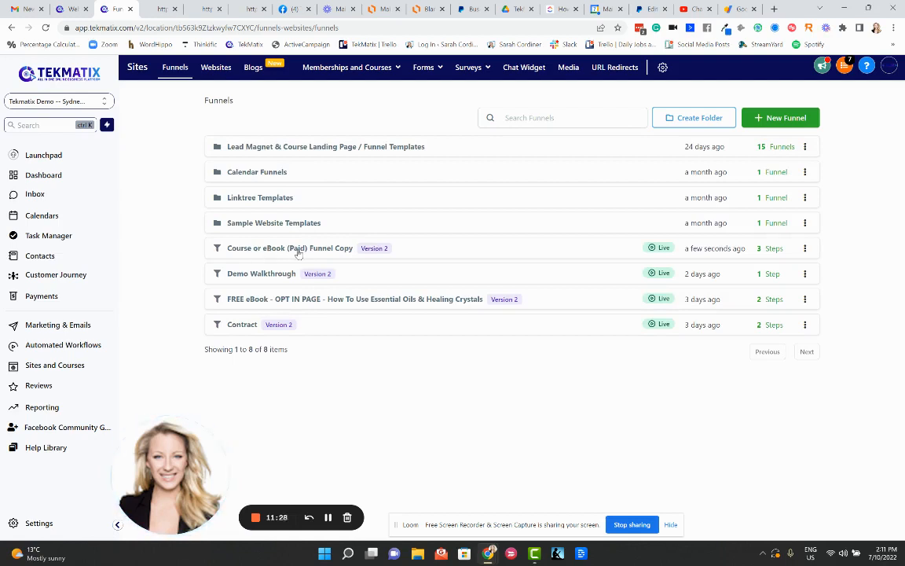
pyautogui.click(298, 252)
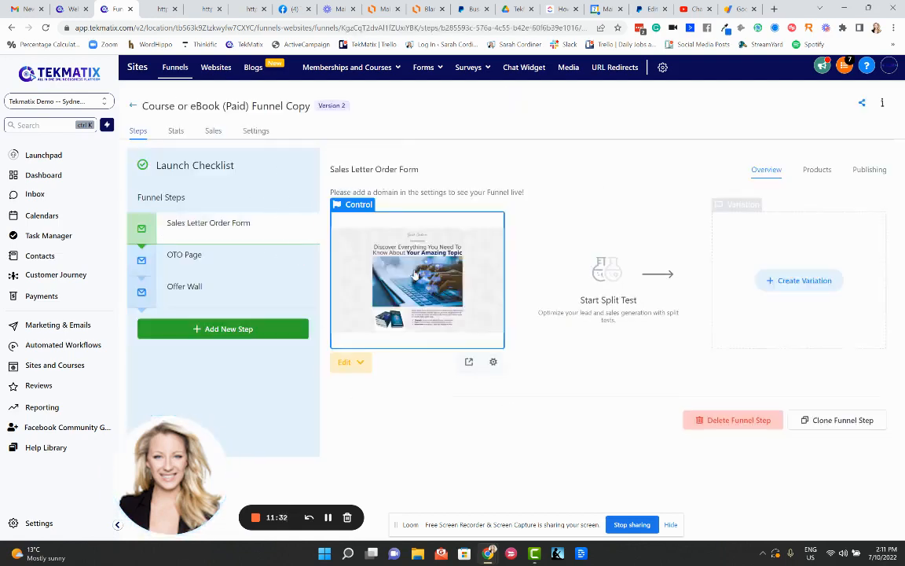
pyautogui.click(262, 257)
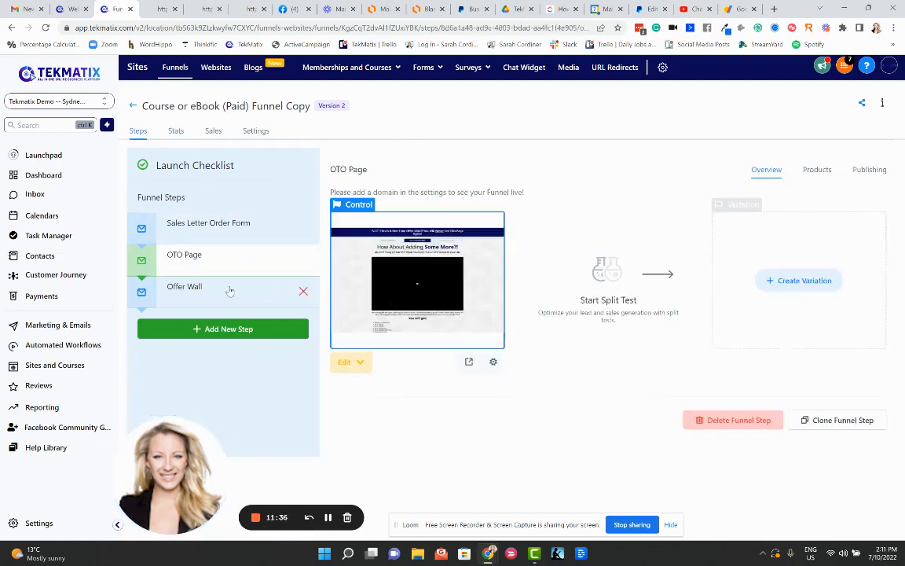
pyautogui.click(208, 213)
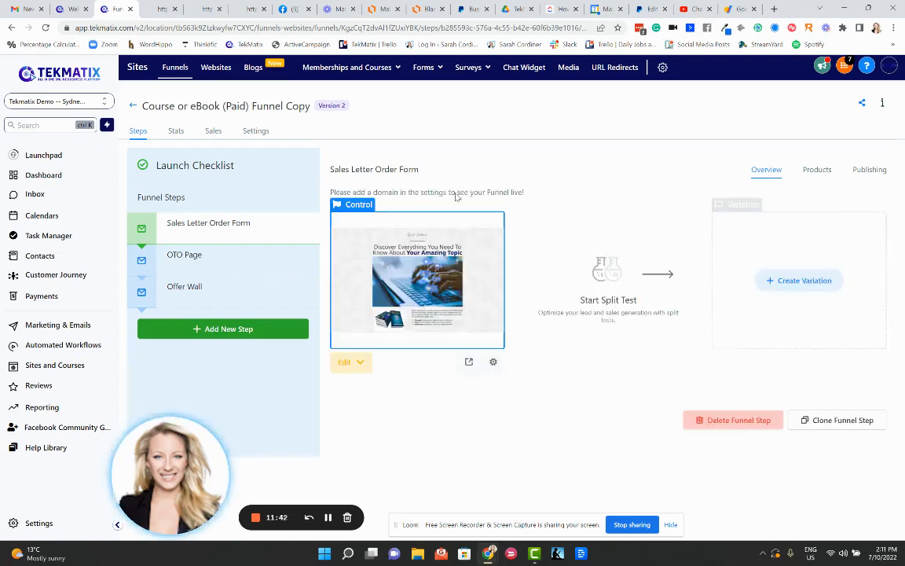
# Step: Start adding a product to the Sales Letter Order Form step and view the list of products available for selection
pyautogui.click(817, 169)
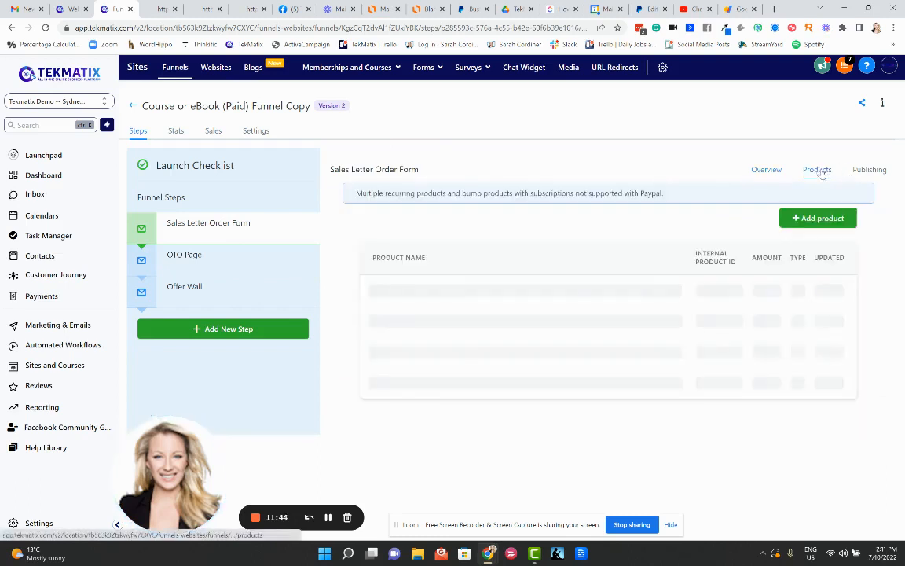
pyautogui.click(820, 220)
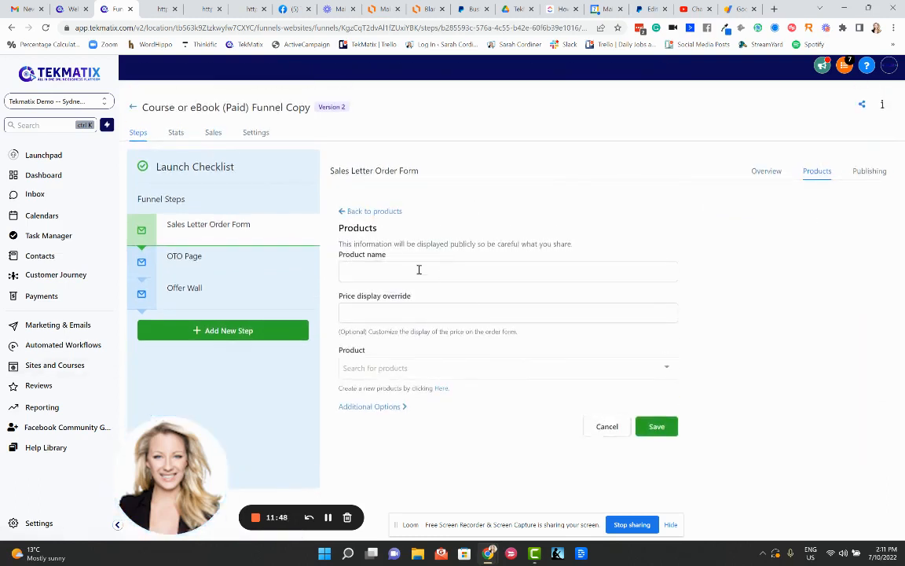
pyautogui.click(399, 367)
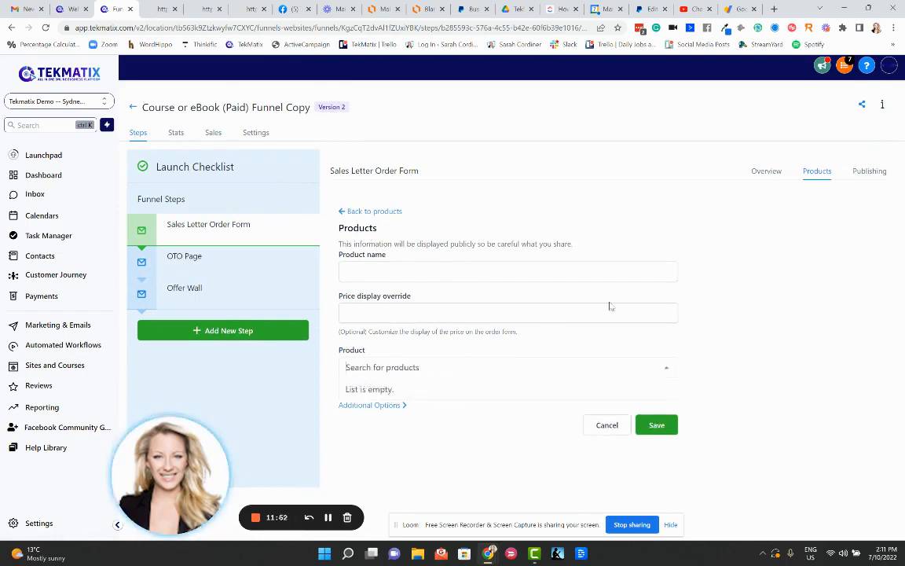
pyautogui.click(736, 300)
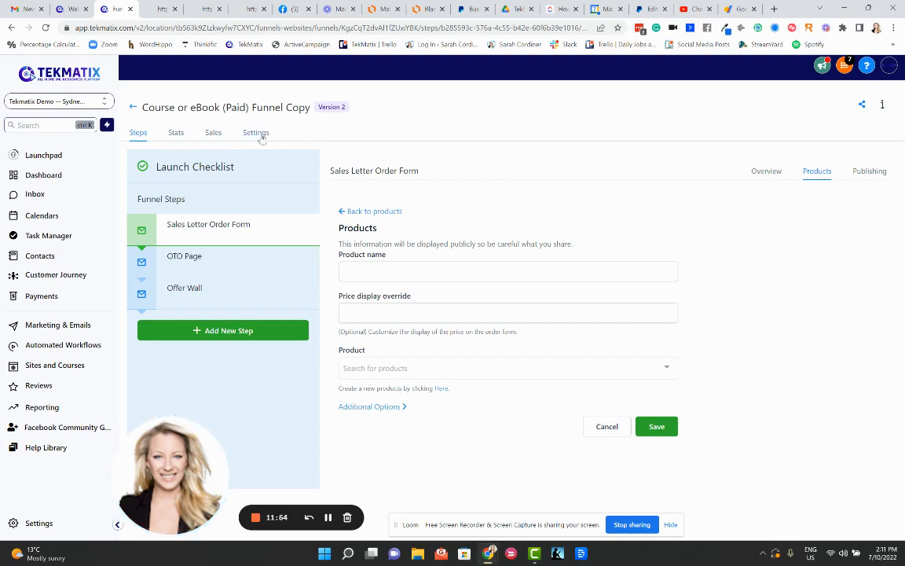
# Step: Reopen Course or eBook (Paid) Funnel Copy and, in its settings, change the name to Course XYZ and the path to /Course-xyz
pyautogui.click(134, 107)
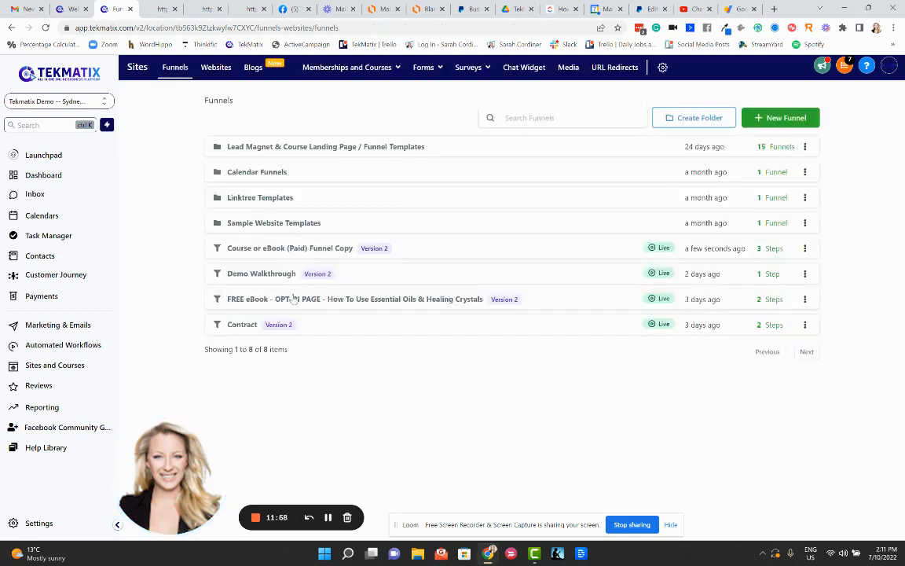
pyautogui.click(279, 248)
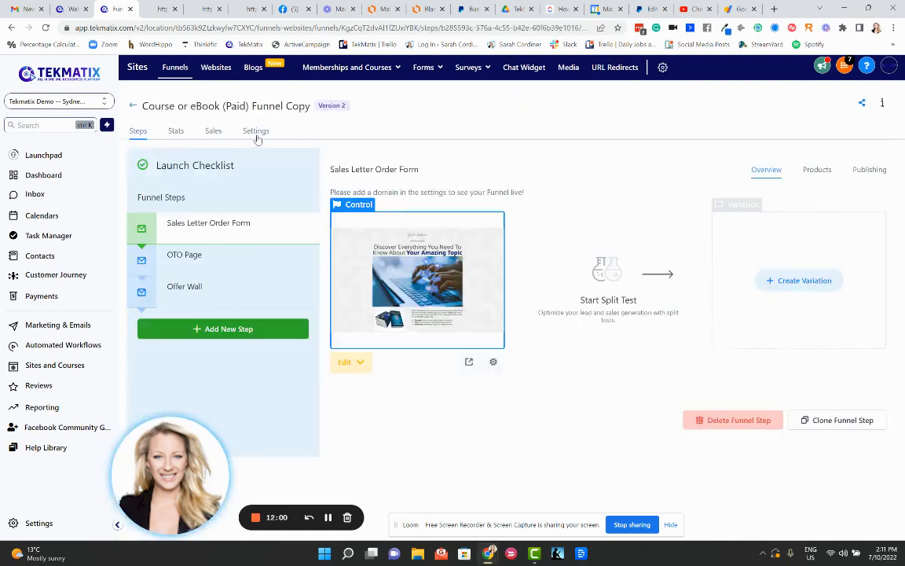
pyautogui.click(254, 132)
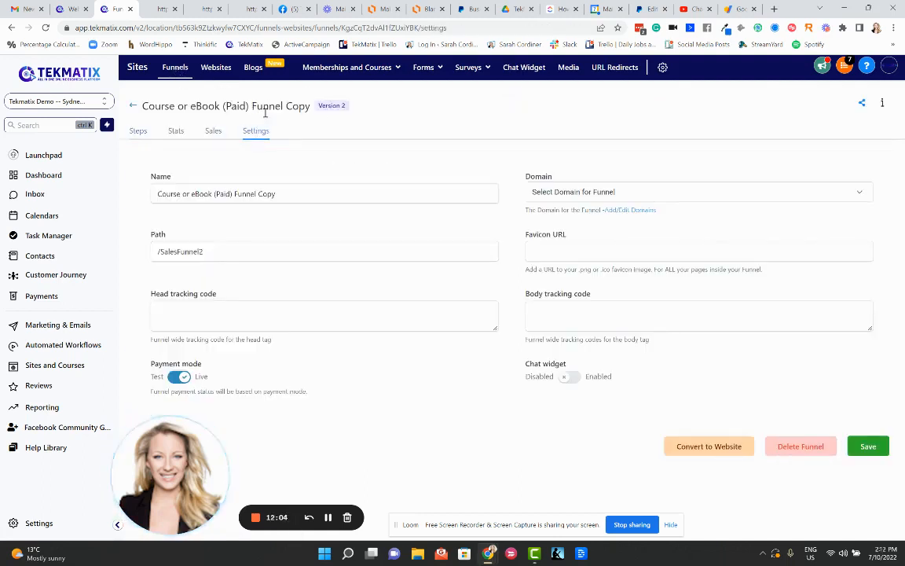
pyautogui.moveTo(308, 195); pyautogui.dragTo(145, 199)
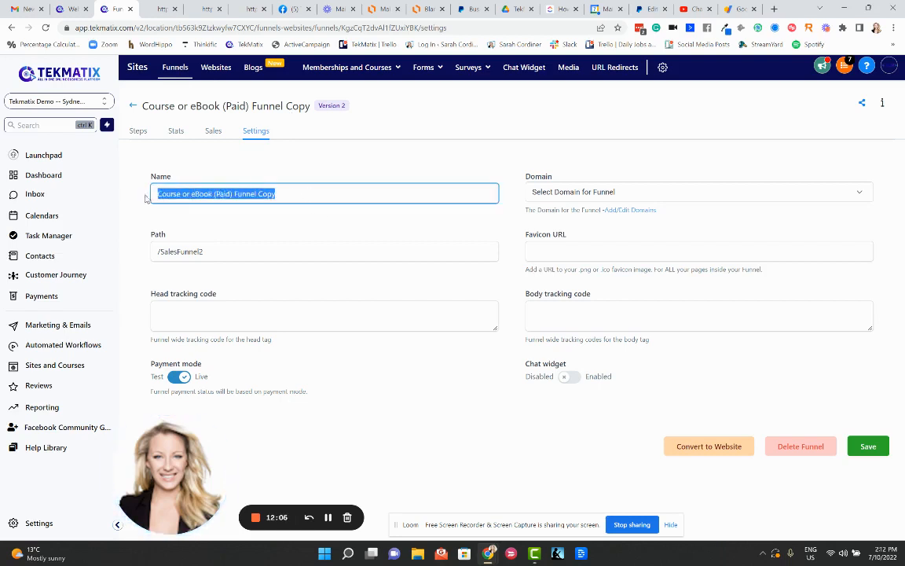
pyautogui.press('BackSpace')
pyautogui.write('Course XYZ')
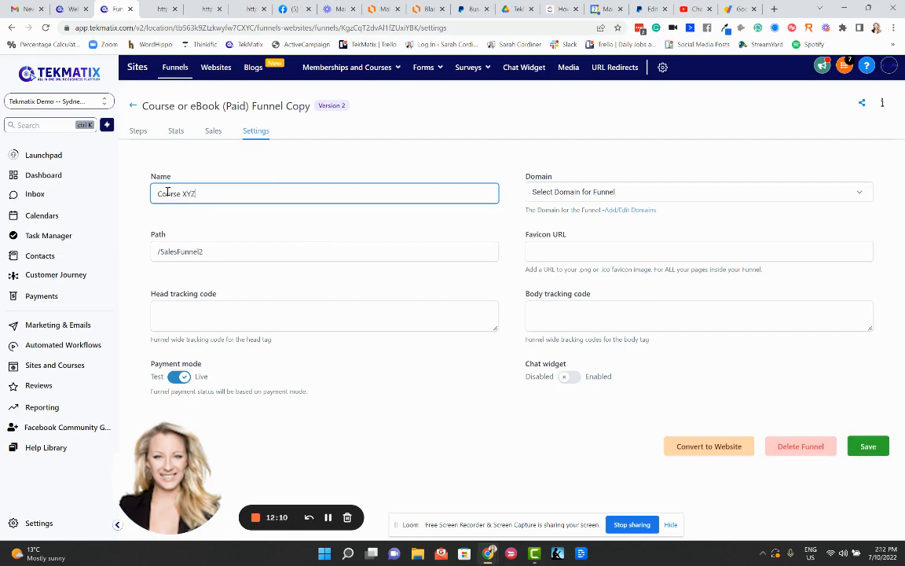
pyautogui.click(217, 254)
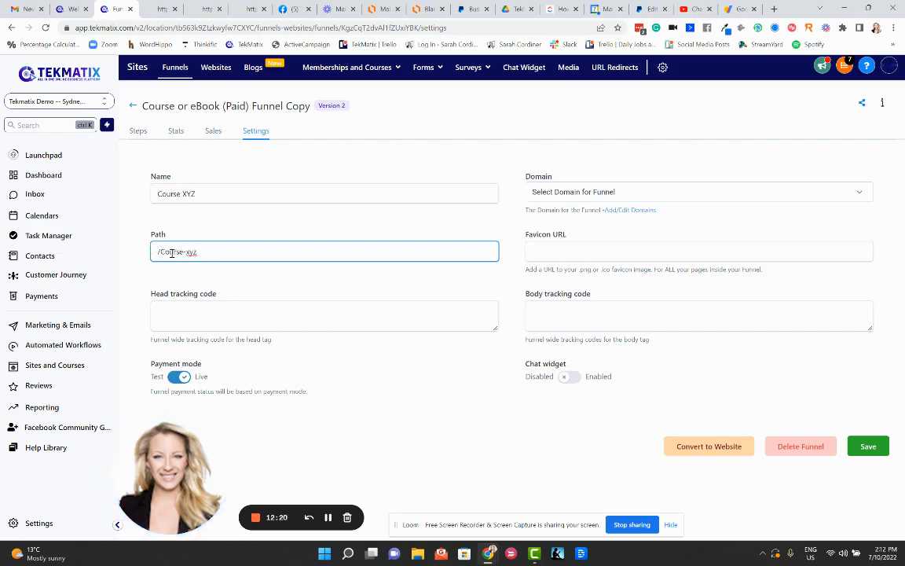
# Step: Assign demo.tekmatix.com as the funnel's domain, save the settings, and preview the live Sales Letter Order Form page
pyautogui.click(568, 179)
pyautogui.moveTo(552, 181); pyautogui.dragTo(519, 179)
pyautogui.click(612, 177)
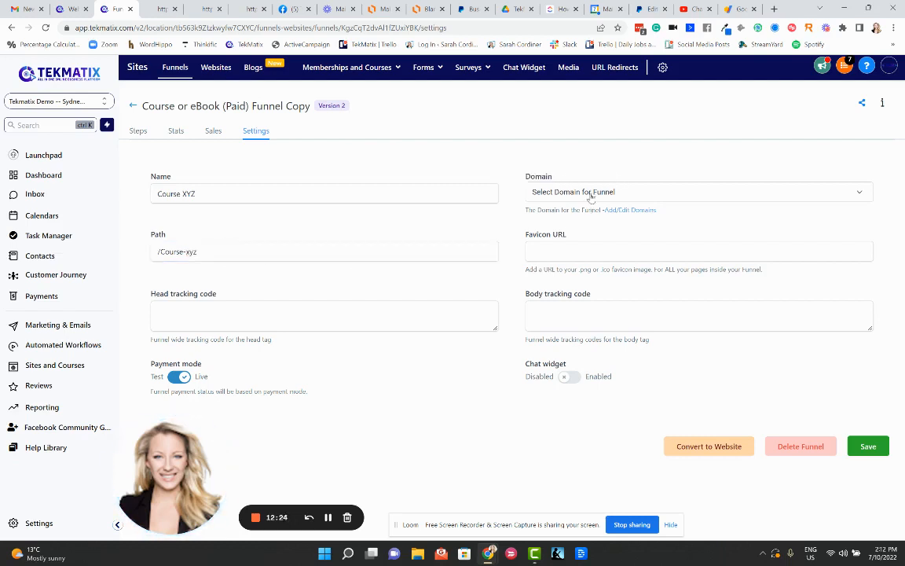
pyautogui.click(593, 194)
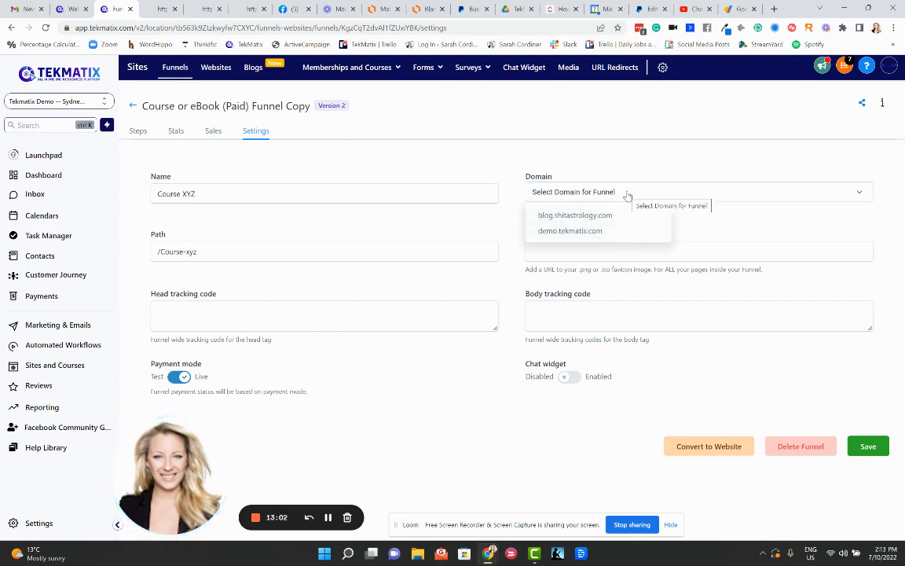
pyautogui.click(576, 231)
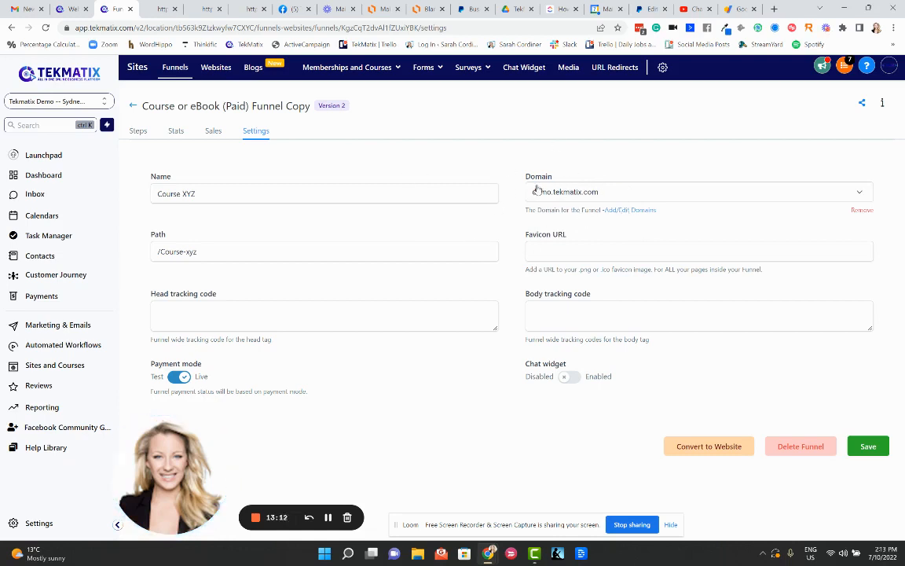
pyautogui.click(865, 443)
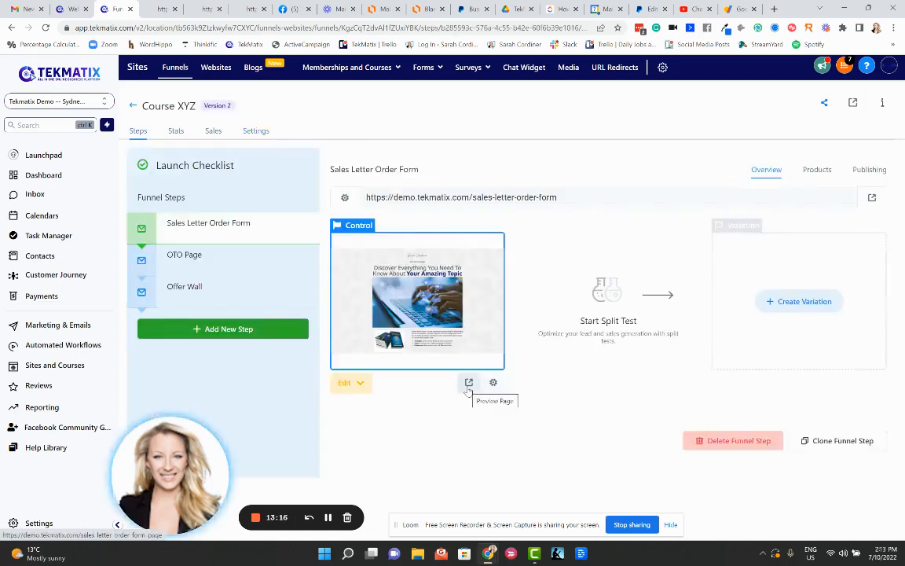
pyautogui.click(468, 382)
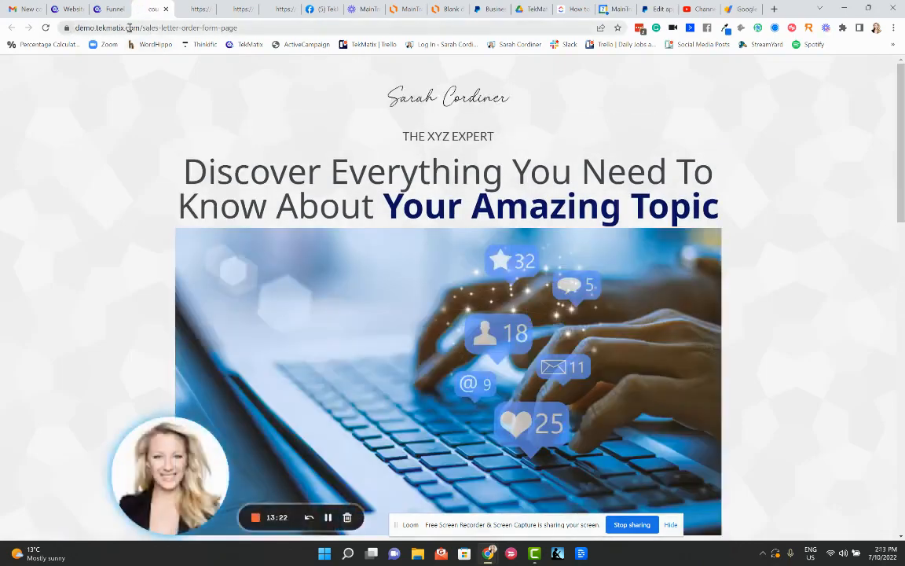
pyautogui.click(166, 9)
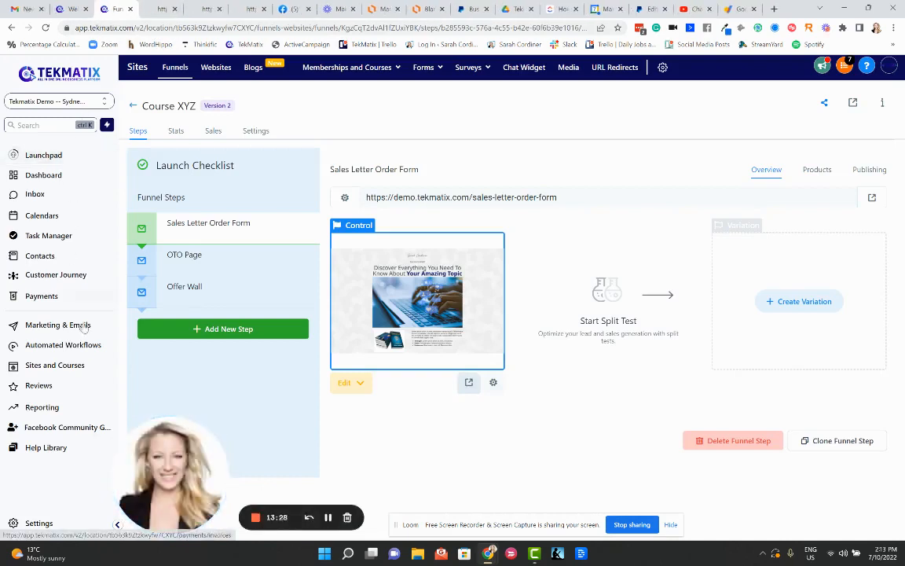
# Step: View the account's Domains settings, including the option for adding a new domain, and return to the Course XYZ funnel
pyautogui.click(37, 523)
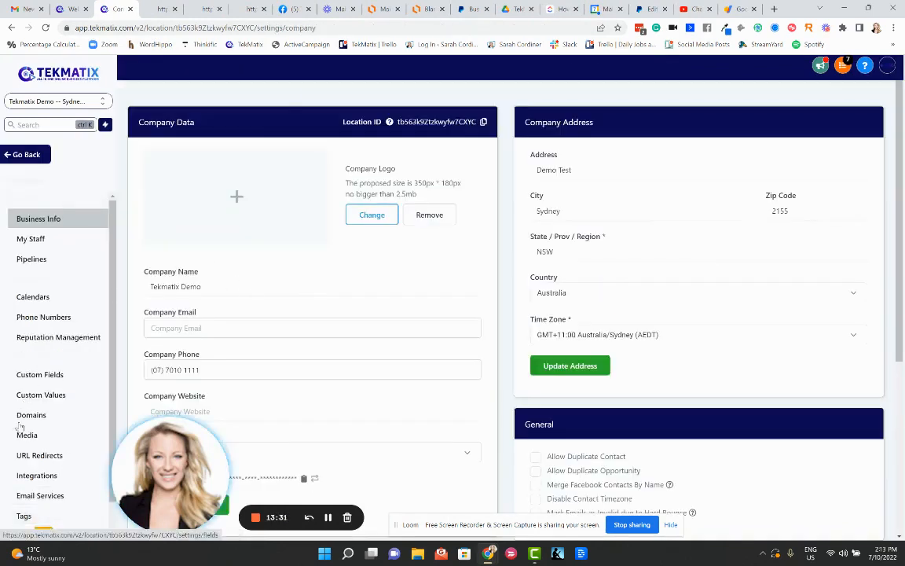
pyautogui.click(31, 415)
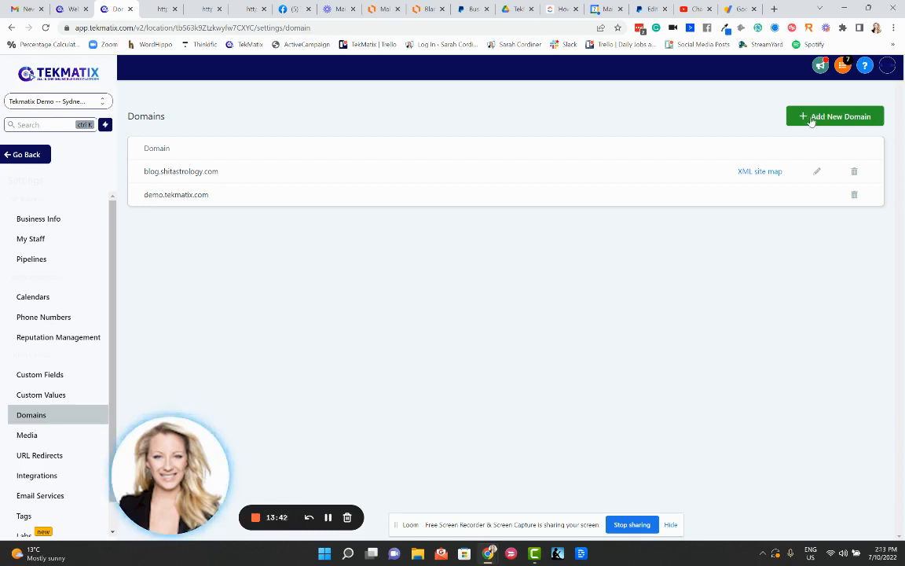
pyautogui.click(33, 153)
# Step: View the custom domain settings for memberships and courses
pyautogui.moveTo(330, 79)
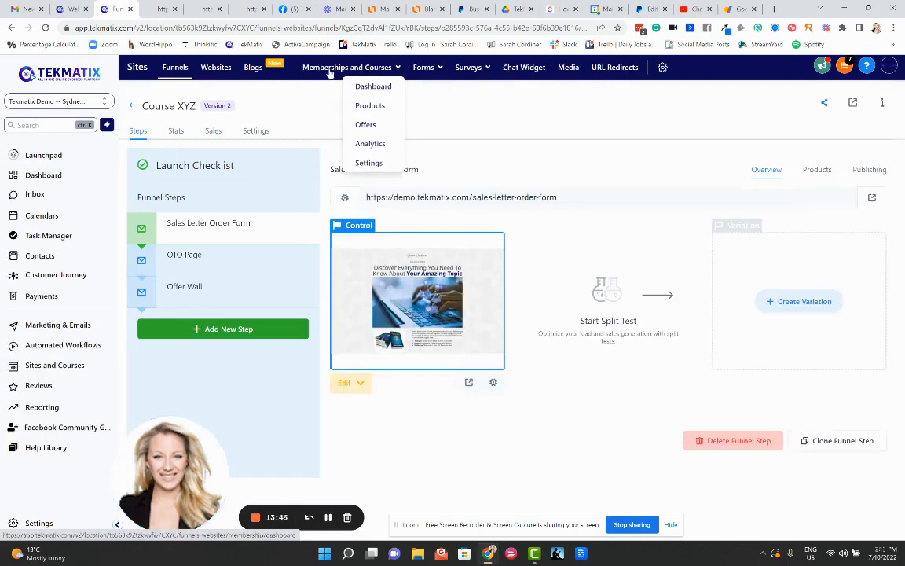
pyautogui.click(371, 162)
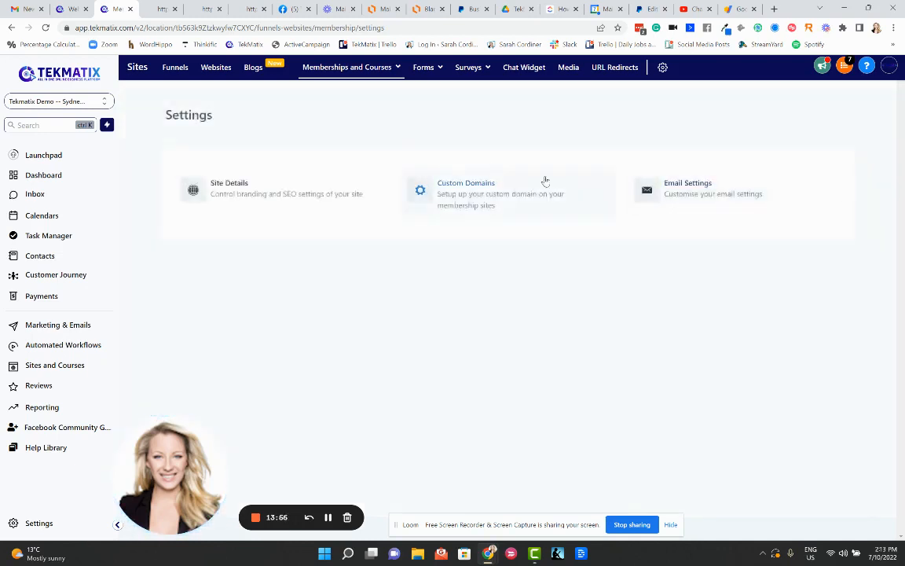
pyautogui.click(465, 204)
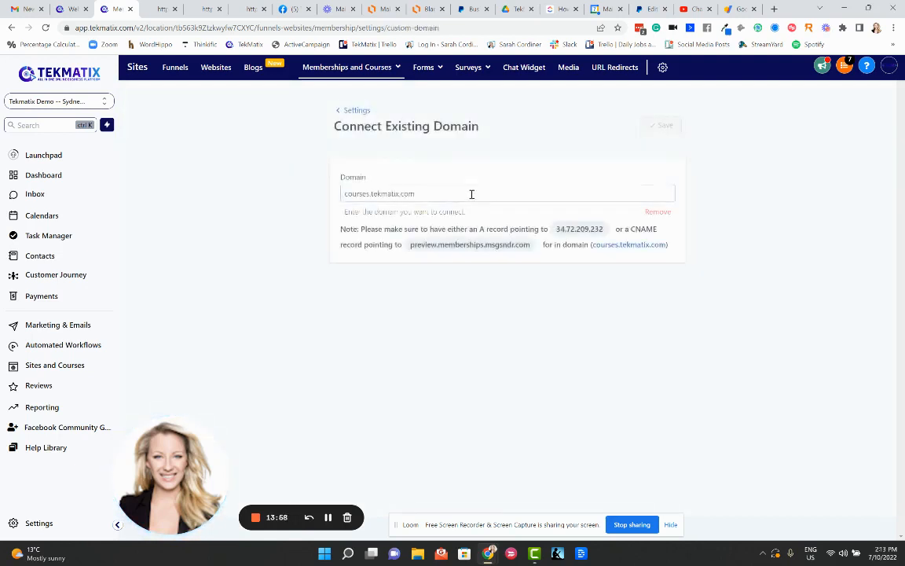
# Step: Go back to the funnels list, open Course XYZ and view the domain field in its settings
pyautogui.moveTo(376, 68)
pyautogui.click(165, 67)
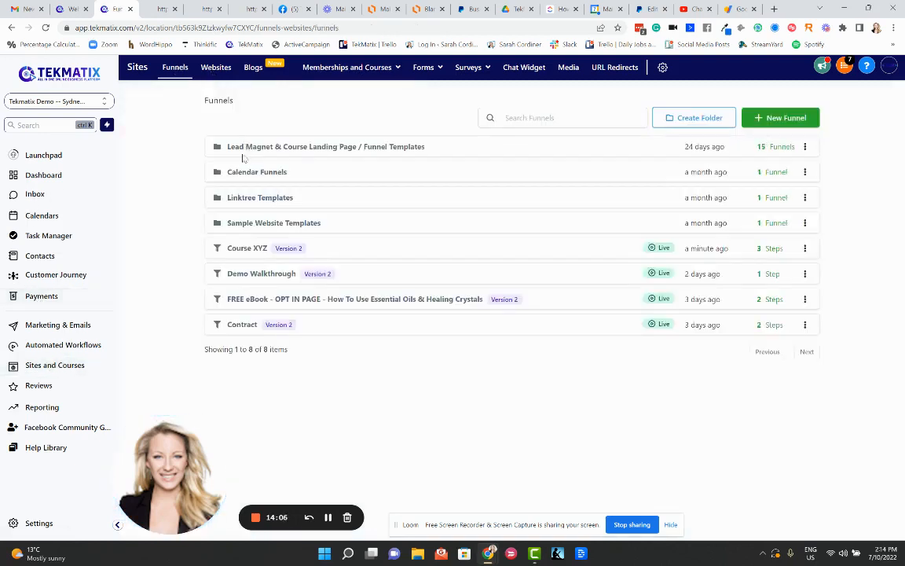
pyautogui.click(235, 250)
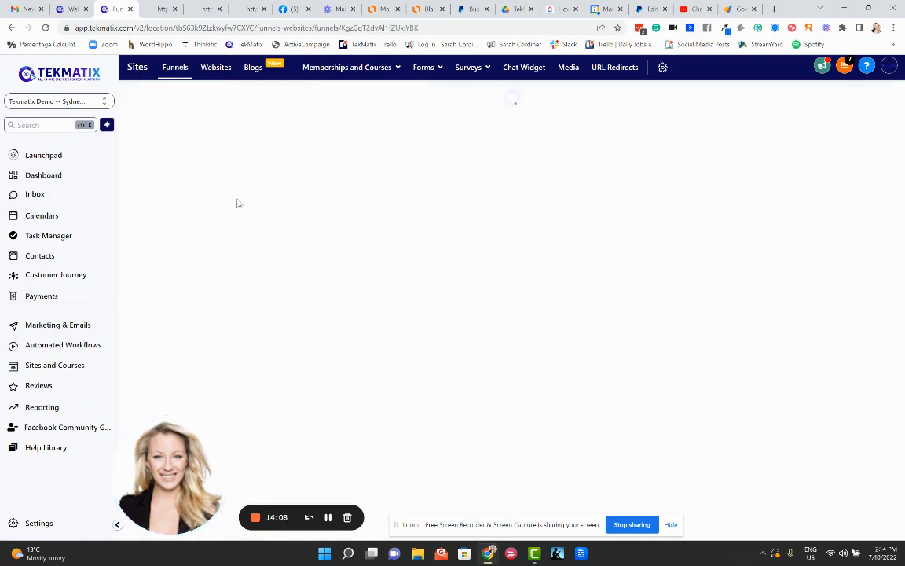
pyautogui.click(256, 132)
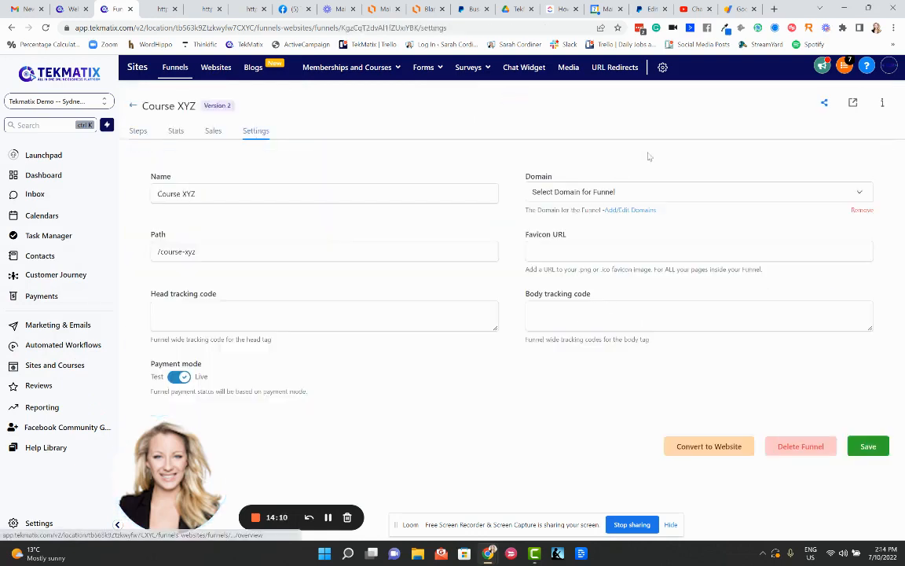
# Step: Open the Free Courses website and view the domain and path in its settings
pyautogui.click(213, 69)
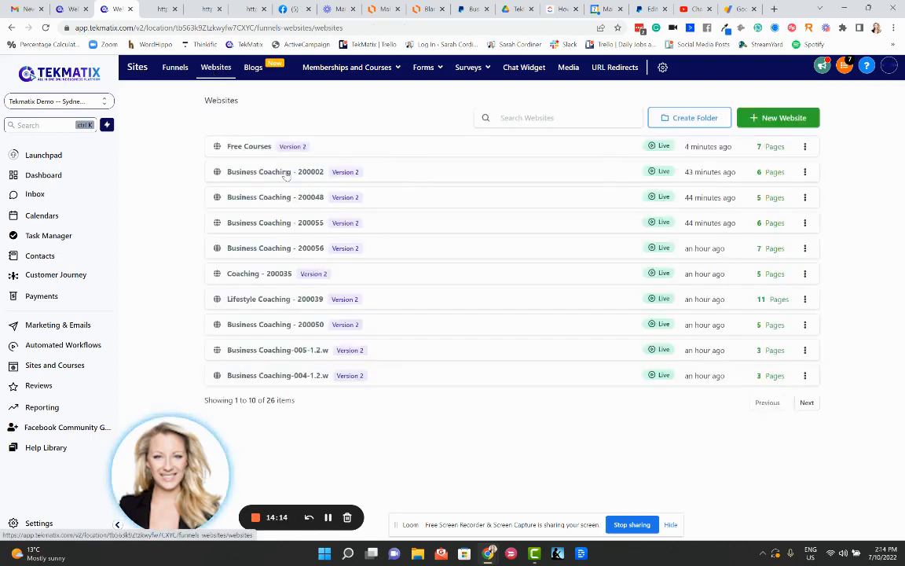
pyautogui.click(245, 147)
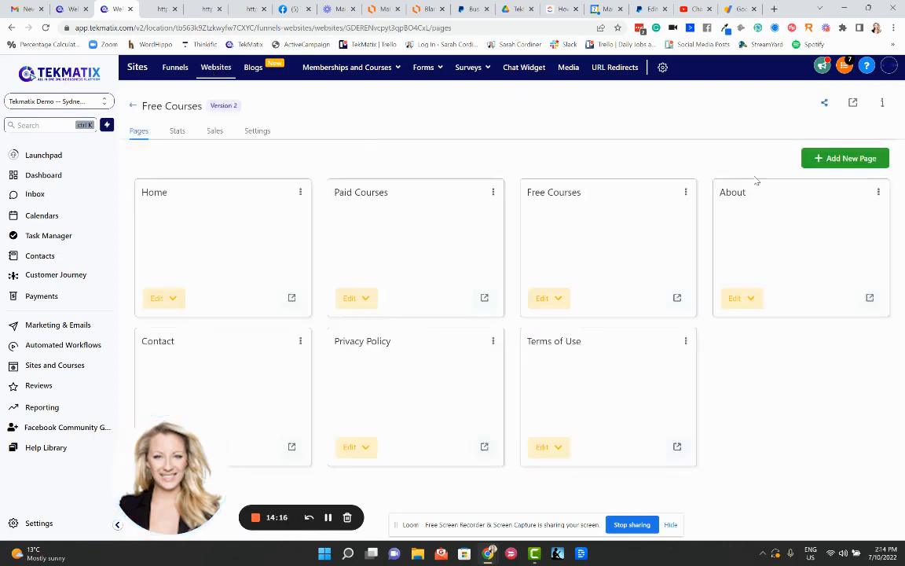
pyautogui.click(257, 132)
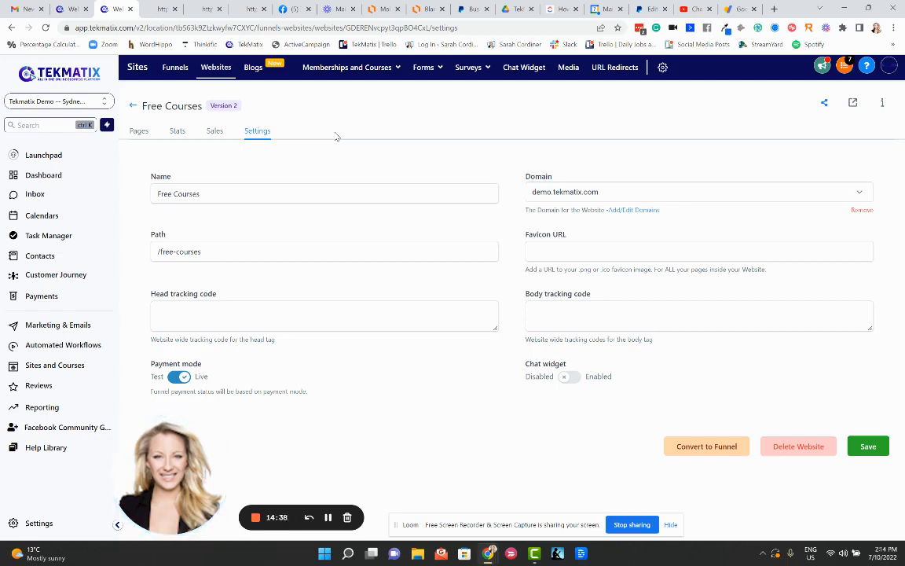
# Step: Return to the Free Courses website's pages, preview the live Free Courses page and highlight its full web address
pyautogui.click(140, 130)
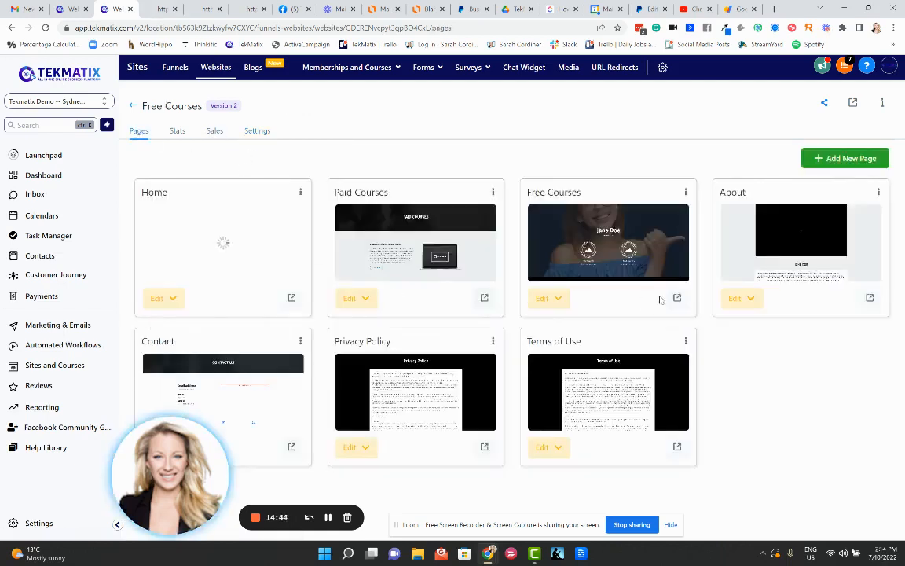
pyautogui.click(672, 277)
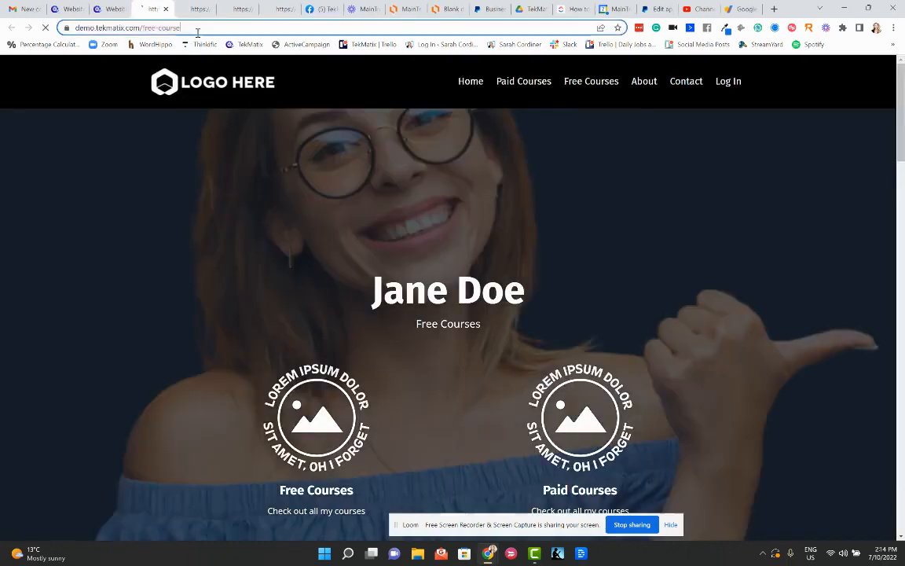
pyautogui.click(98, 31)
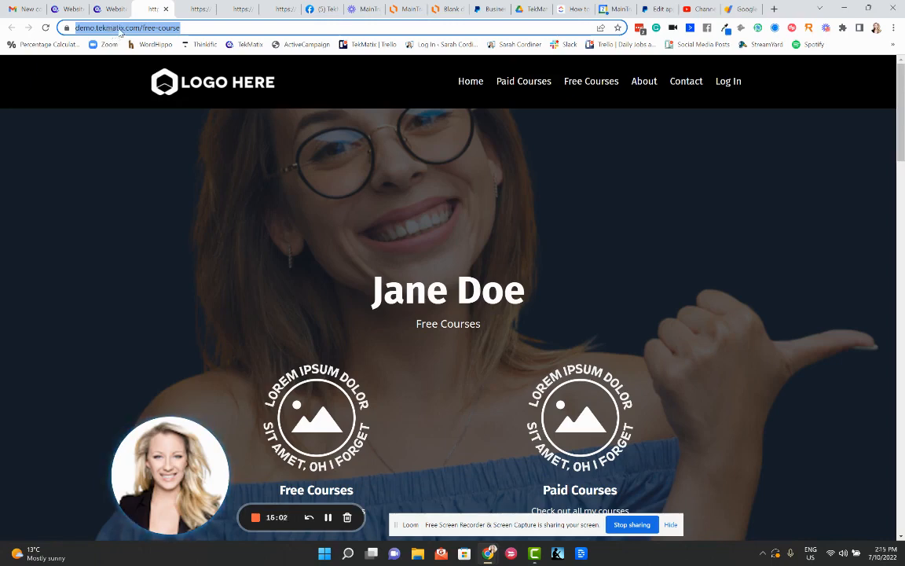
pyautogui.moveTo(124, 493); pyautogui.dragTo(31, 477)
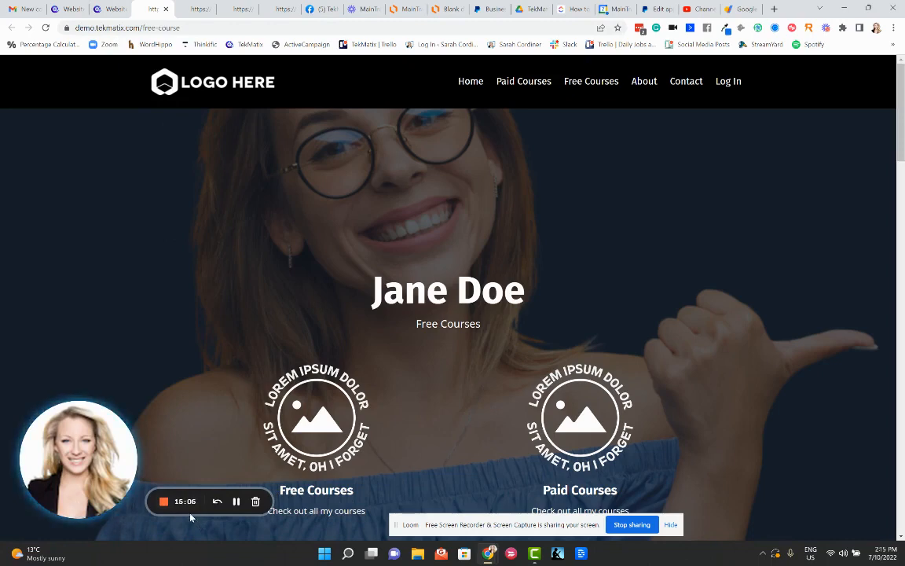